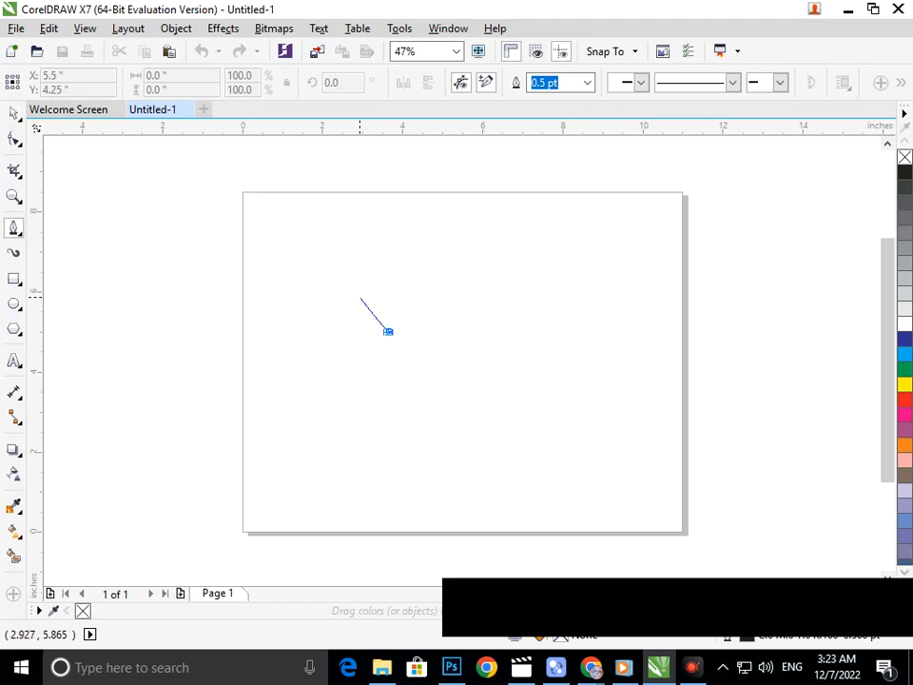
- Draw a small closed triangle about 0.78 by 1.38 inches with the Pen tool, left of the page centre
click(357, 294)
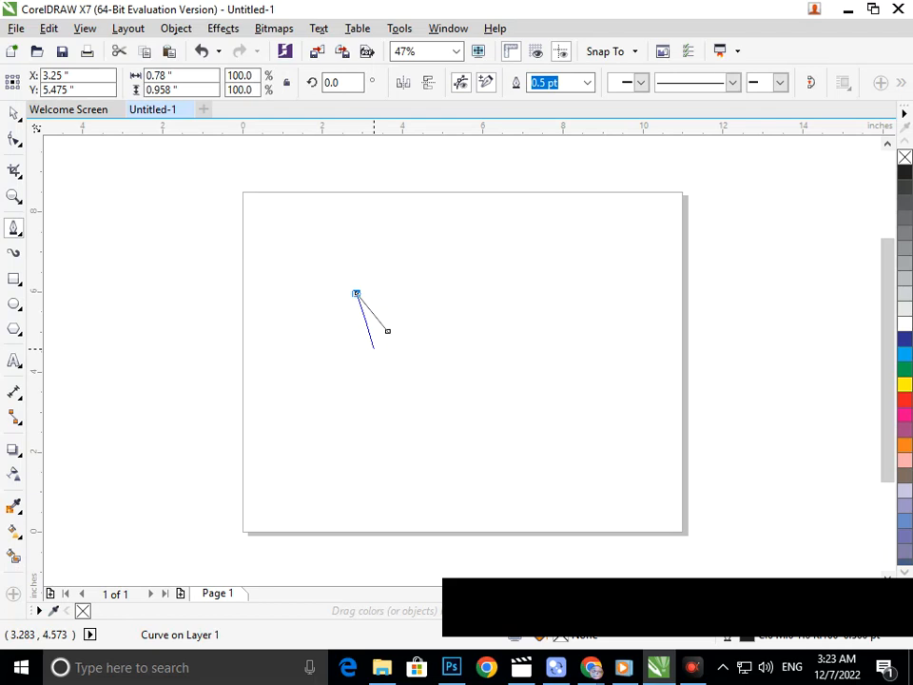
click(372, 348)
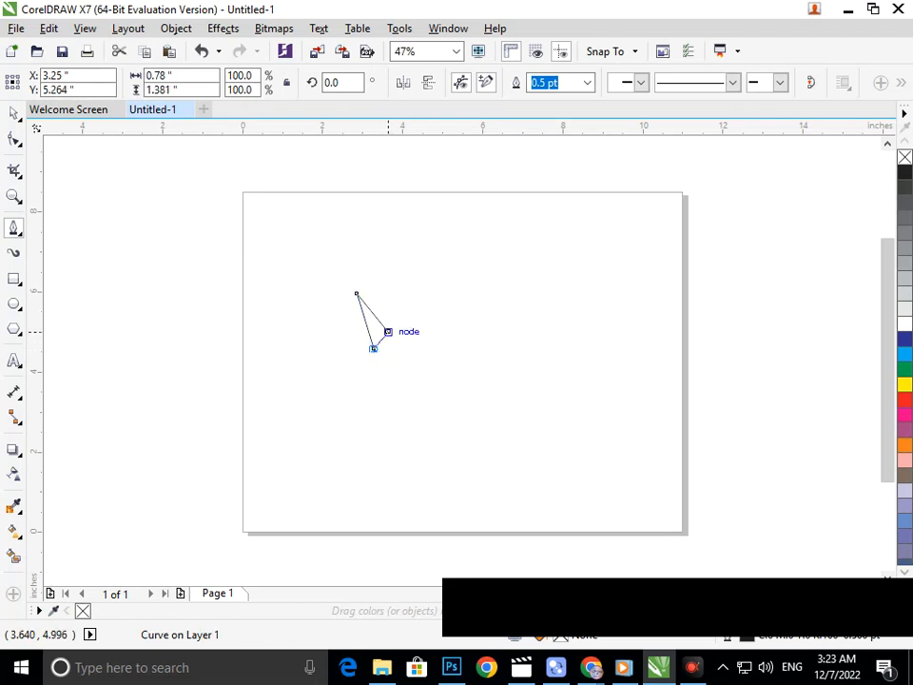
click(388, 331)
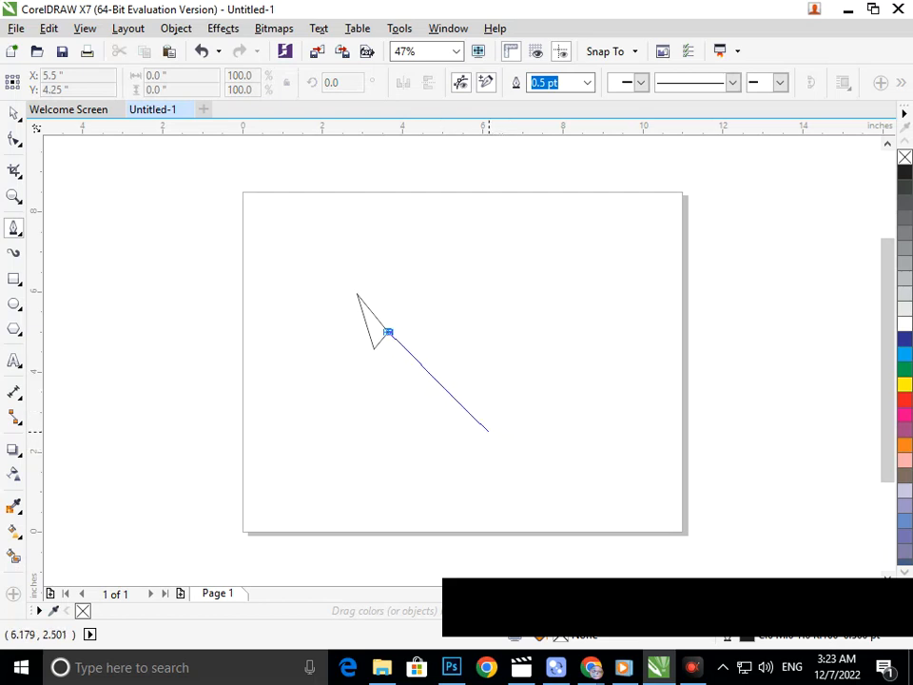
- Draw a closed six-node outline about 5.5 by 6.95 inches, starting and ending at the triangle's right corner
click(468, 426)
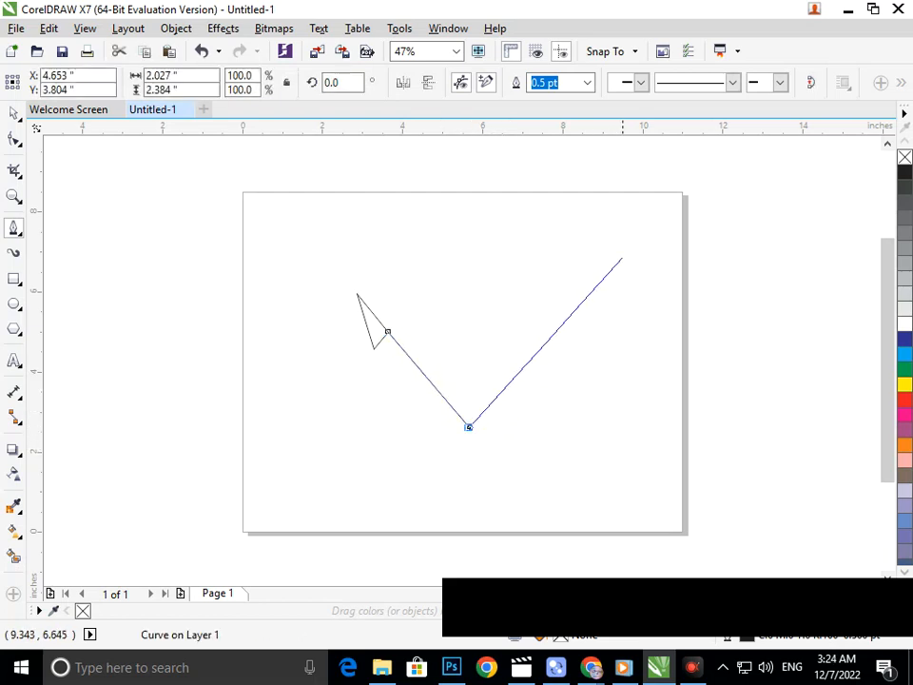
click(608, 251)
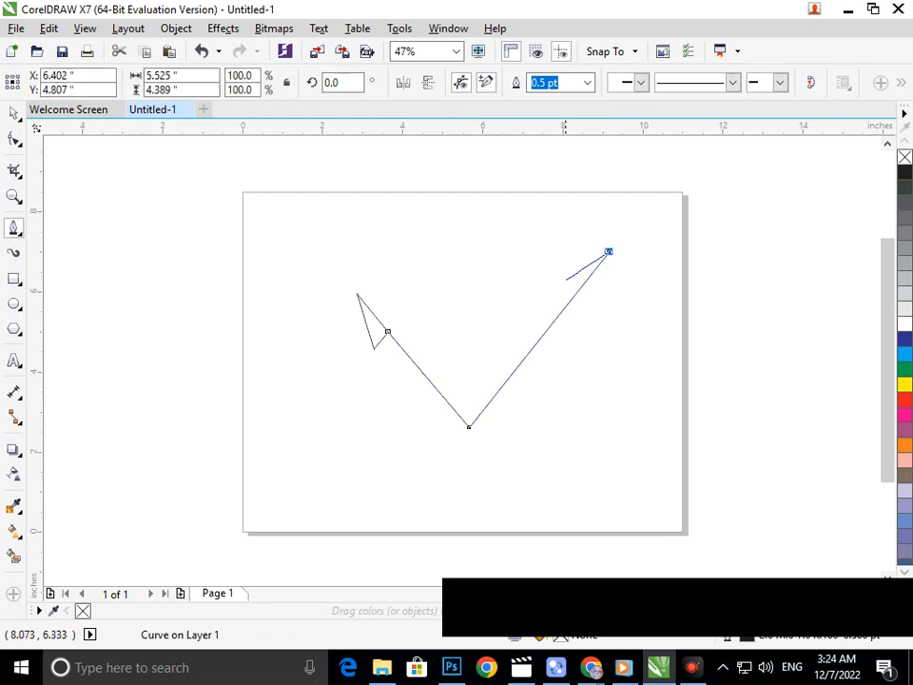
click(560, 285)
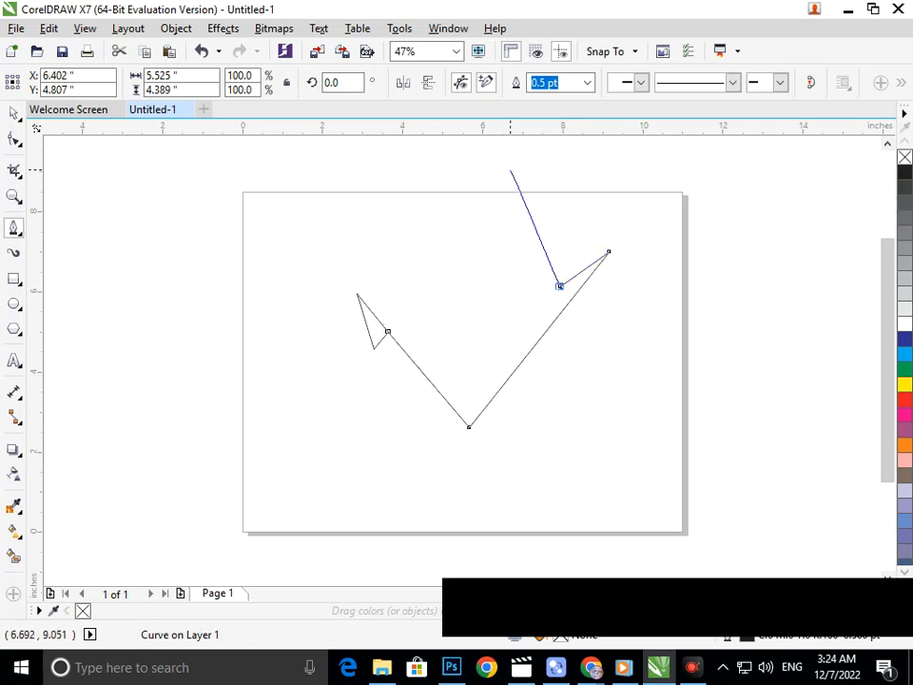
click(463, 150)
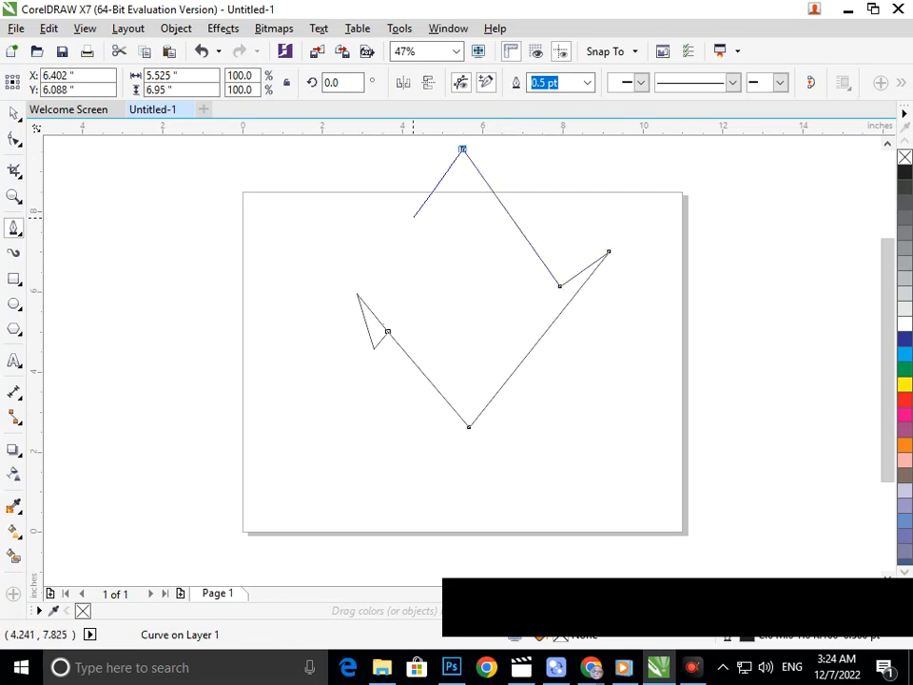
click(415, 210)
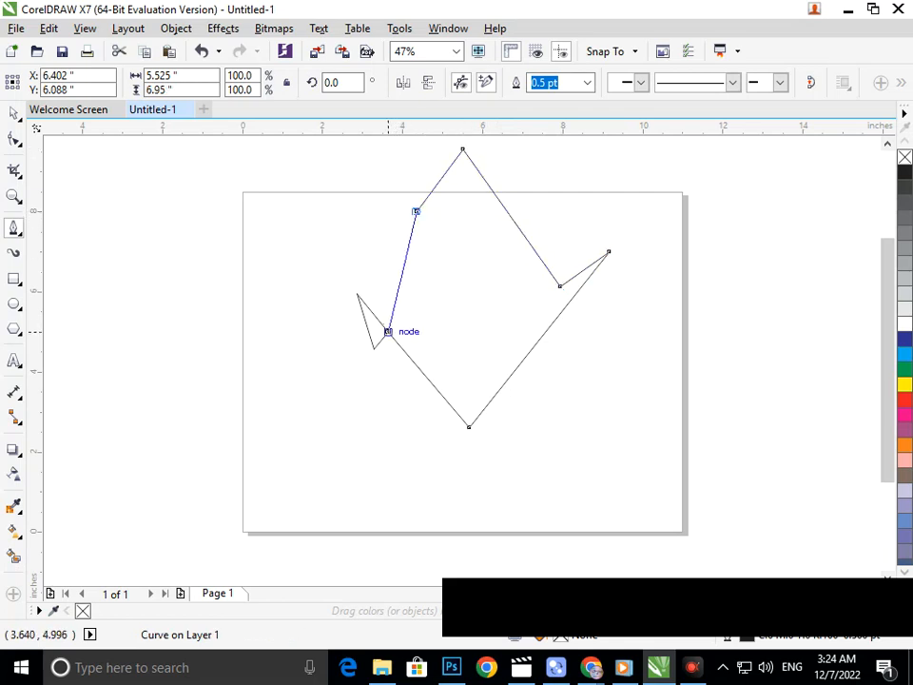
click(388, 331)
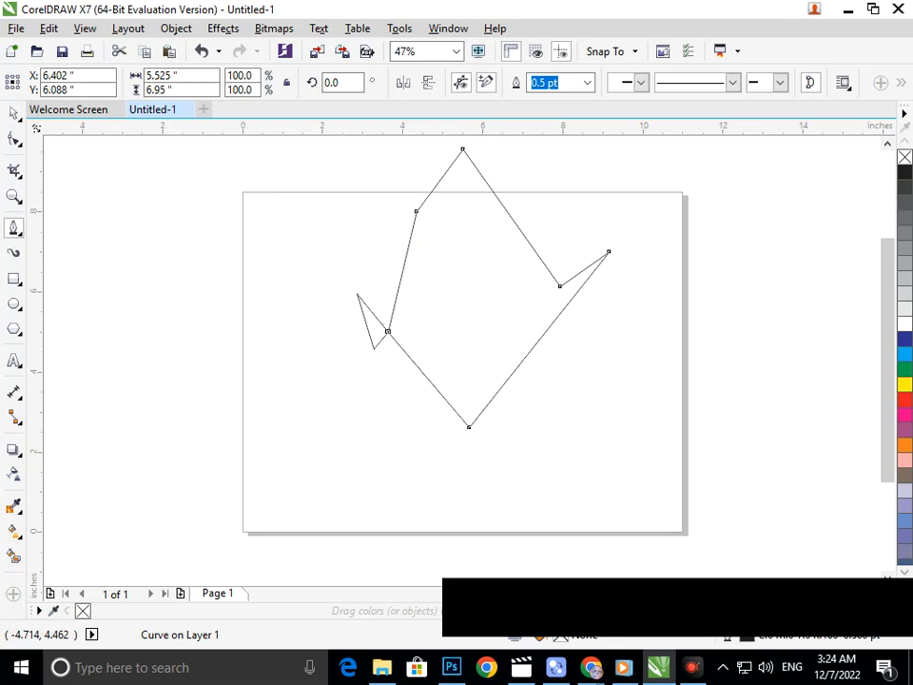
- Delete the node on the upper-left edge of the large outline with the Shape tool
click(13, 139)
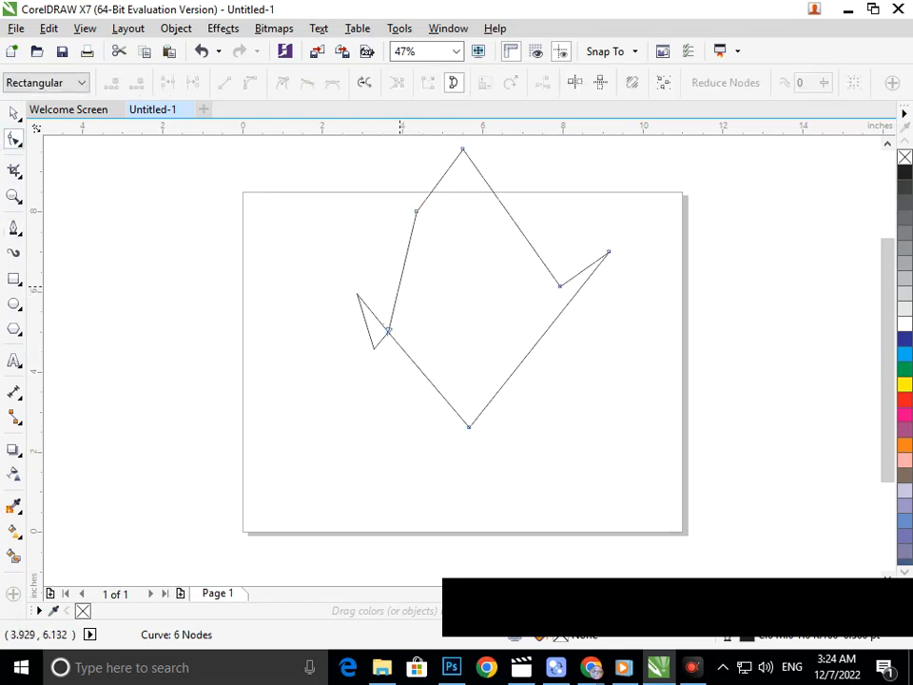
click(398, 285)
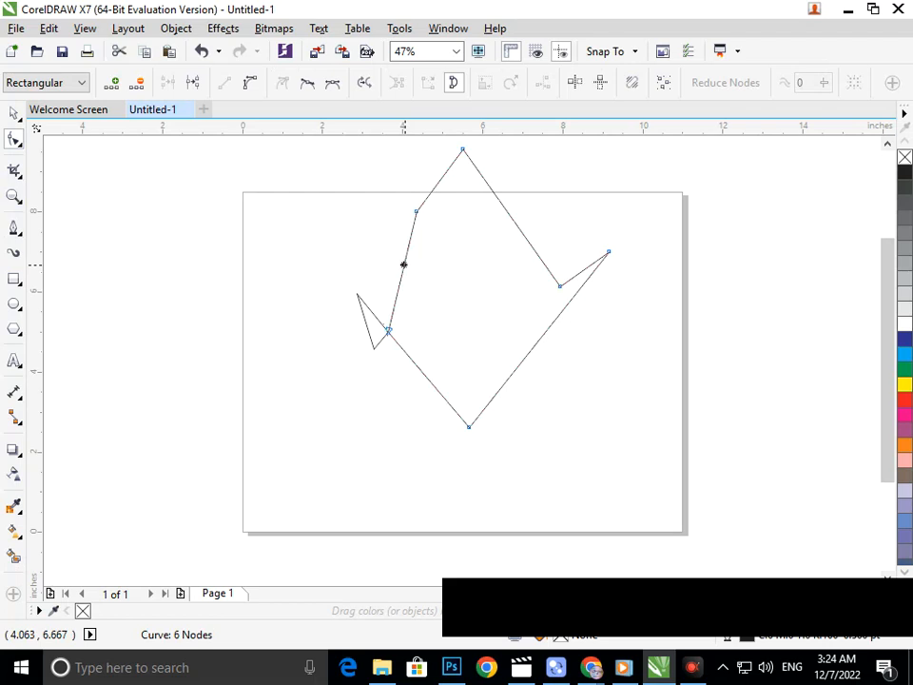
click(415, 210)
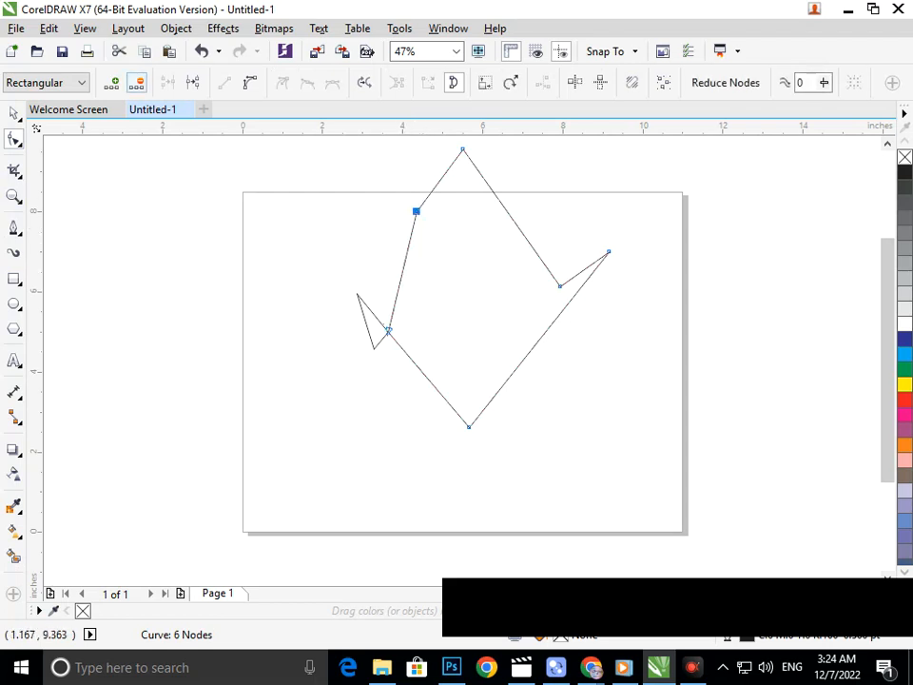
key(Delete)
- Convert the outline's upper-left edge to a curve and bend it into an S shape with its two control handles
click(423, 244)
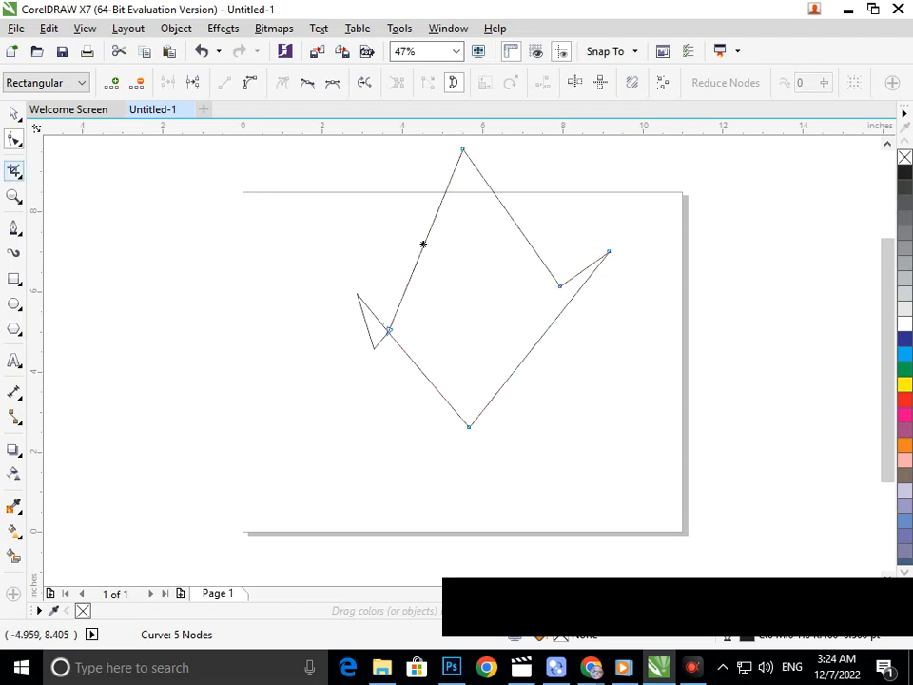
click(249, 82)
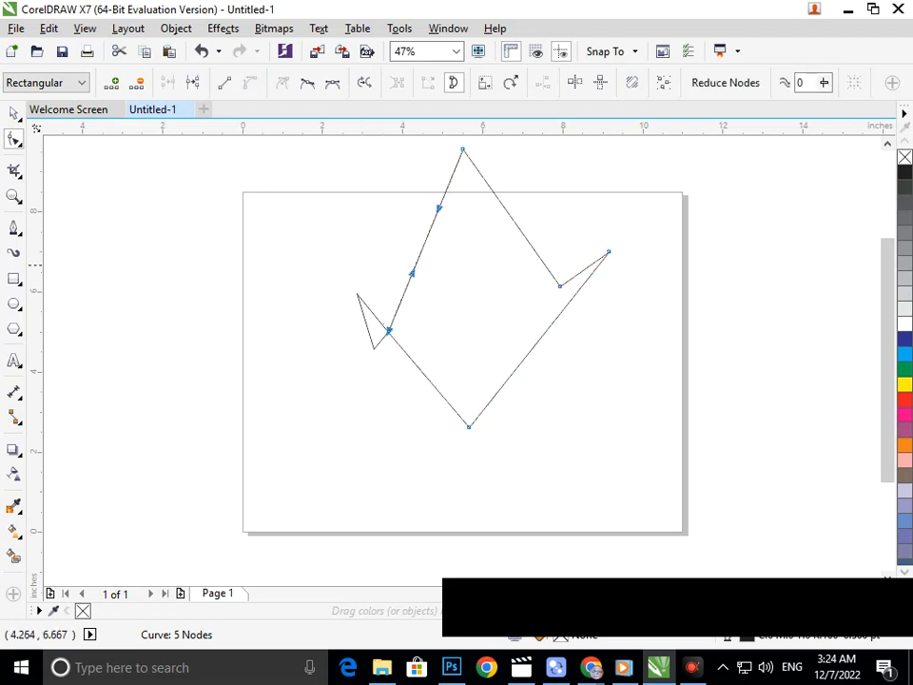
drag(411, 273, 371, 218)
drag(440, 209, 476, 247)
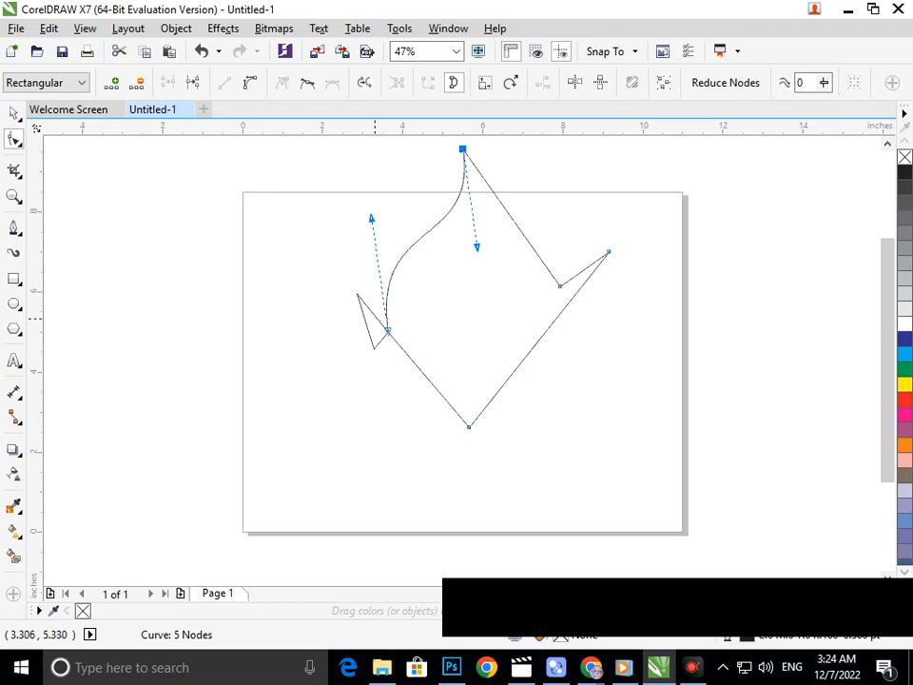
- Shift the small triangle slightly and pull its upper tip node outward and down
click(375, 317)
mouse_move(376, 317)
mouse_down()
mouse_move(363, 329)
mouse_move(372, 320)
mouse_up()
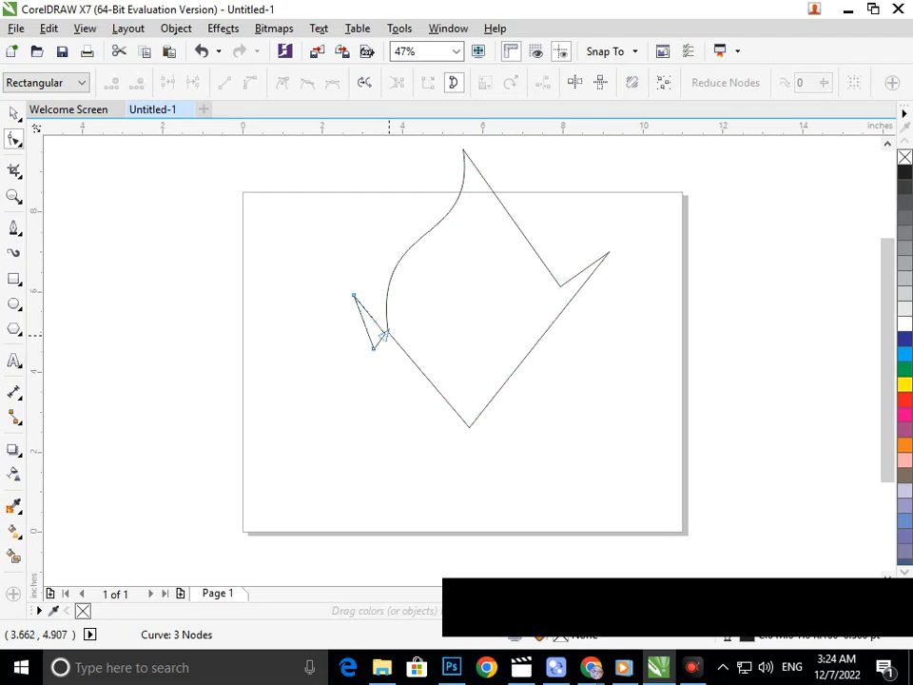
drag(353, 296, 342, 306)
click(377, 370)
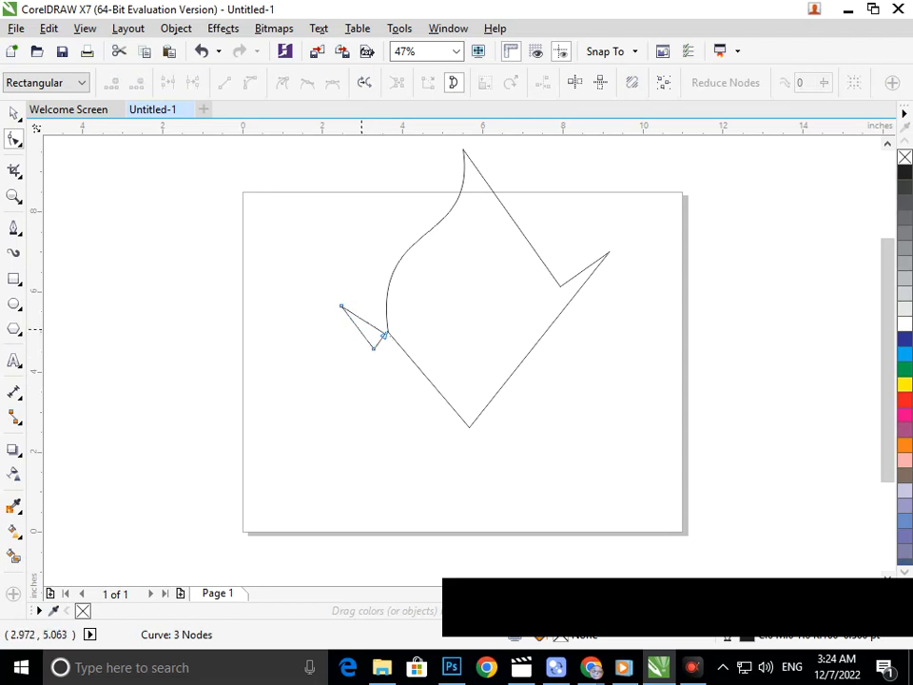
click(359, 330)
drag(358, 330, 357, 326)
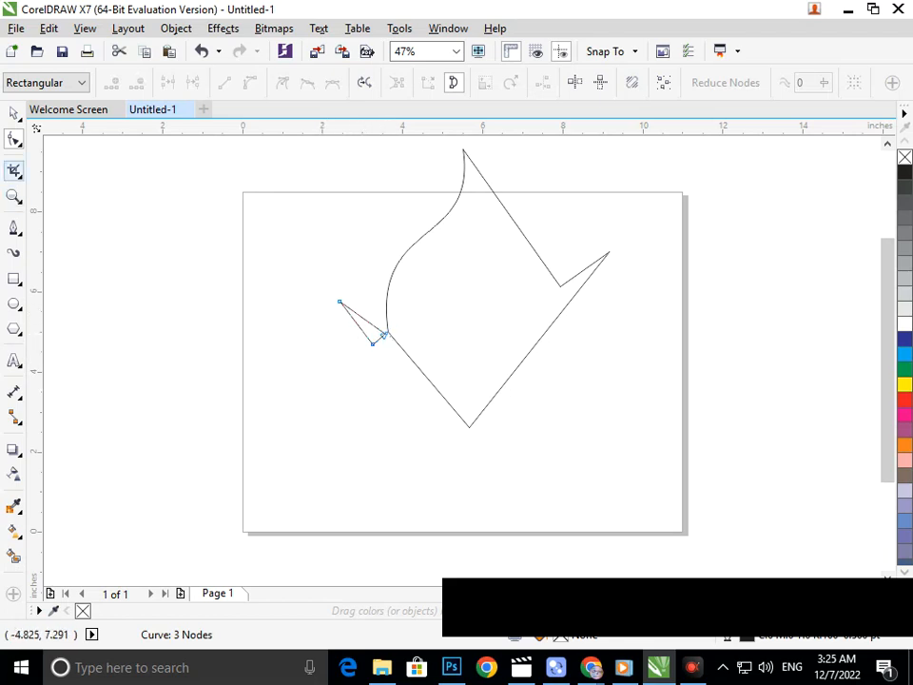
- Remove the small triangle with the Virtual Segment Delete tool
click(14, 169)
click(72, 234)
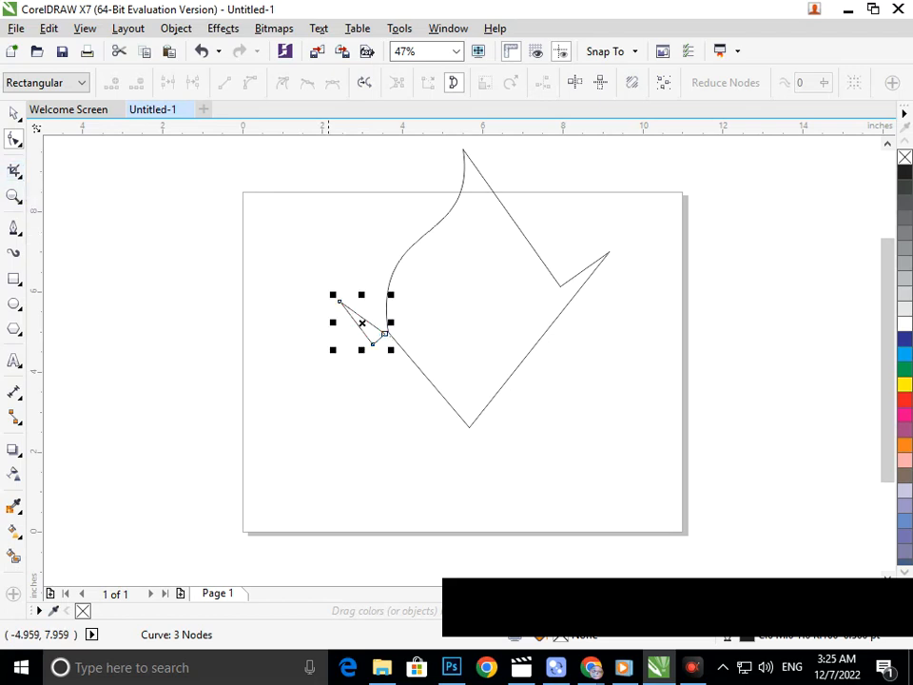
click(373, 344)
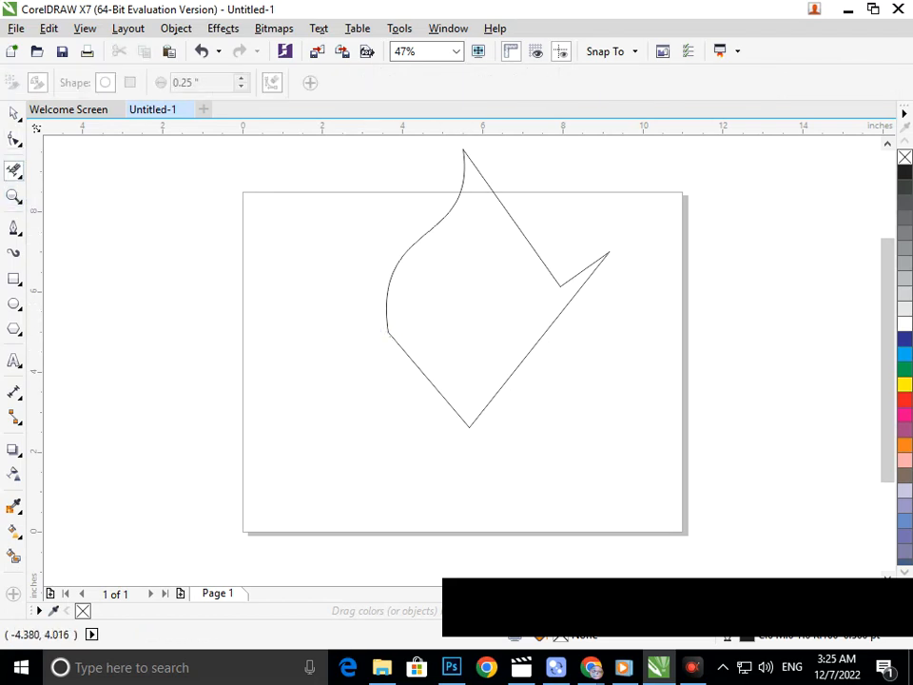
- Draw a pointed left tip about 3.34 by 2.7 inches linking the outline's left and bottom corners, and remove the old edge between those corners
click(14, 228)
click(388, 331)
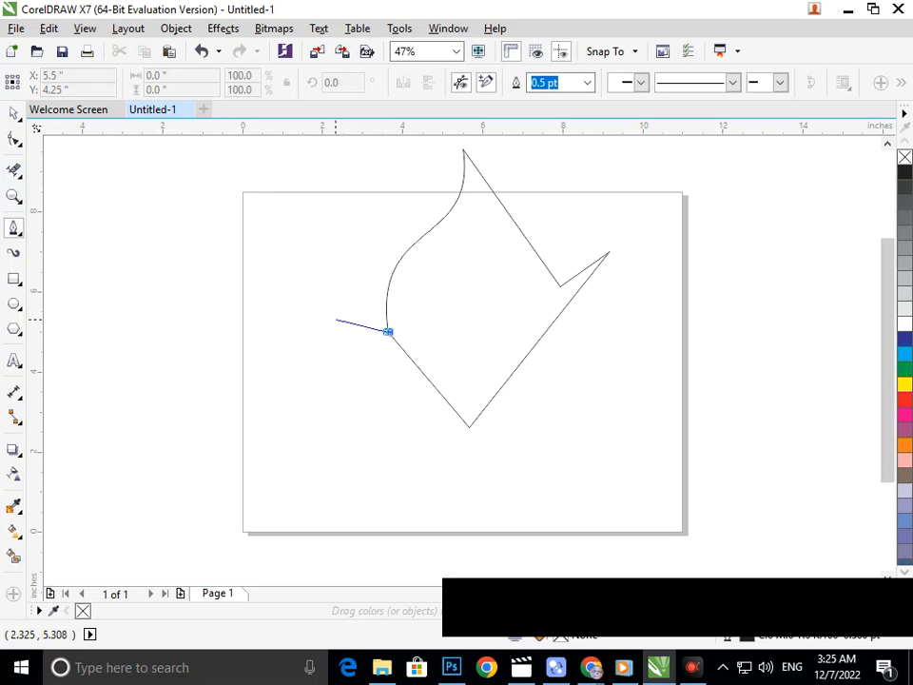
click(336, 320)
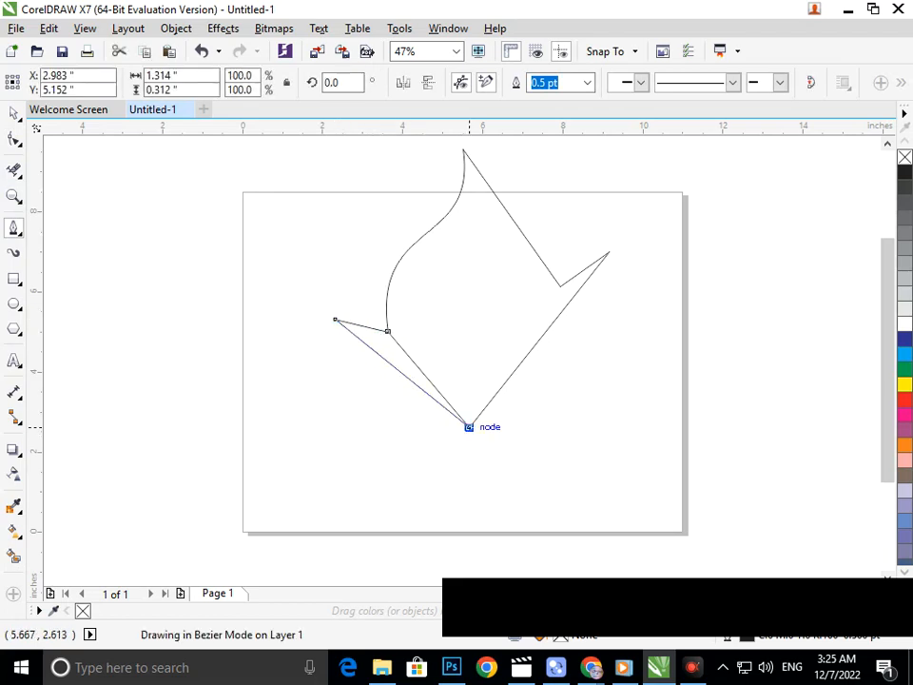
click(469, 427)
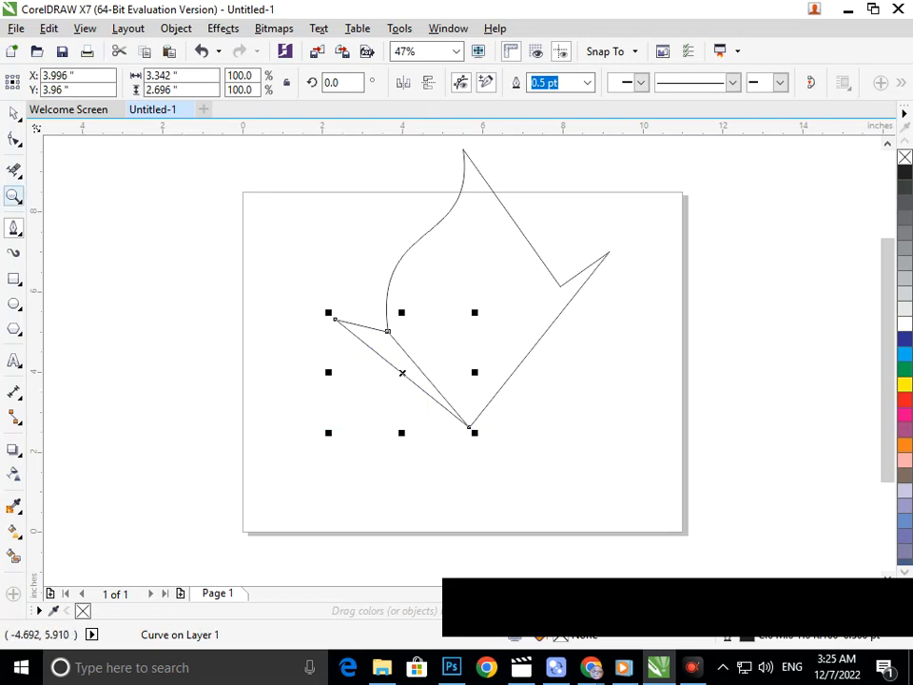
key(x)
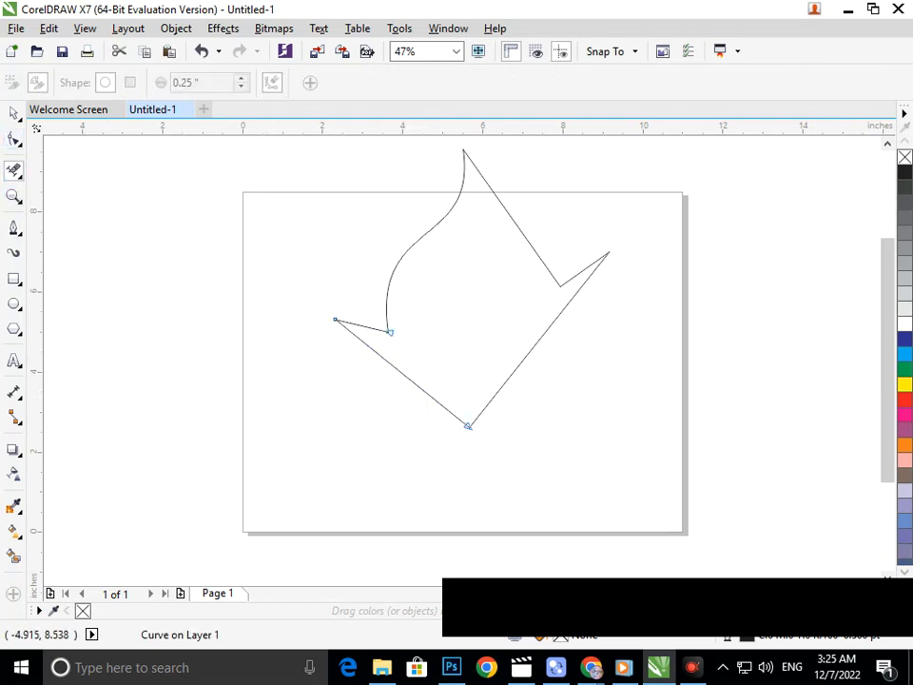
- Convert the lower-left edge below the left tip to a curve and bow it outward
key(F10)
click(406, 378)
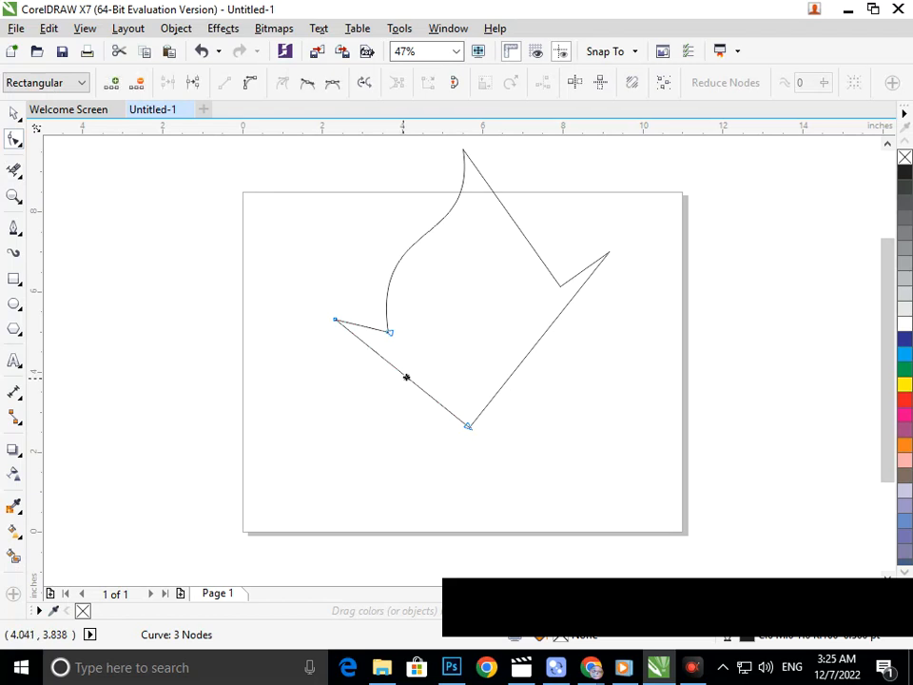
mouse_move(406, 378)
mouse_down()
mouse_move(387, 397)
mouse_move(401, 373)
mouse_up()
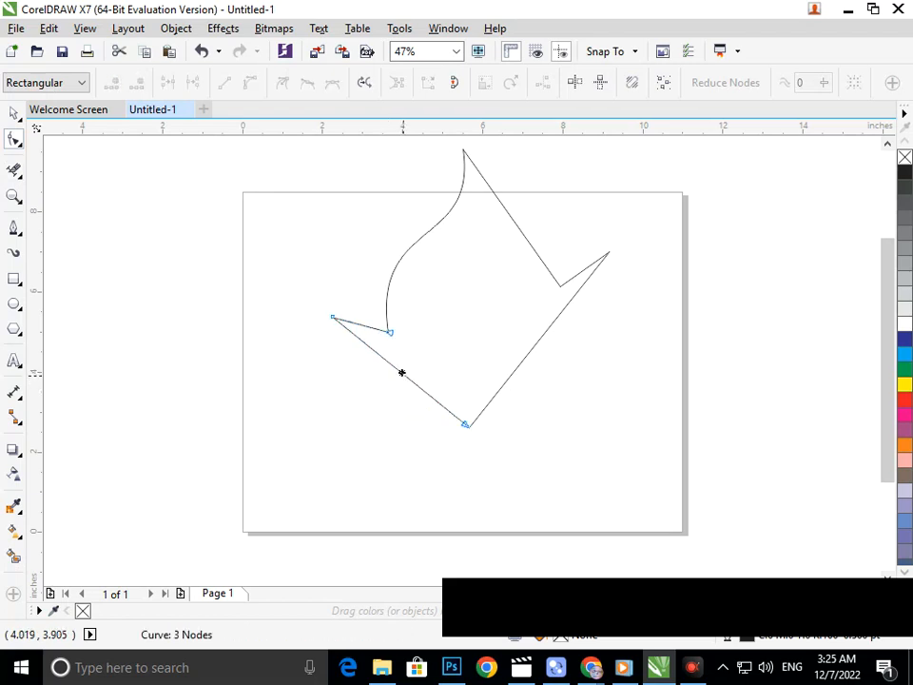
click(369, 325)
click(394, 365)
click(250, 83)
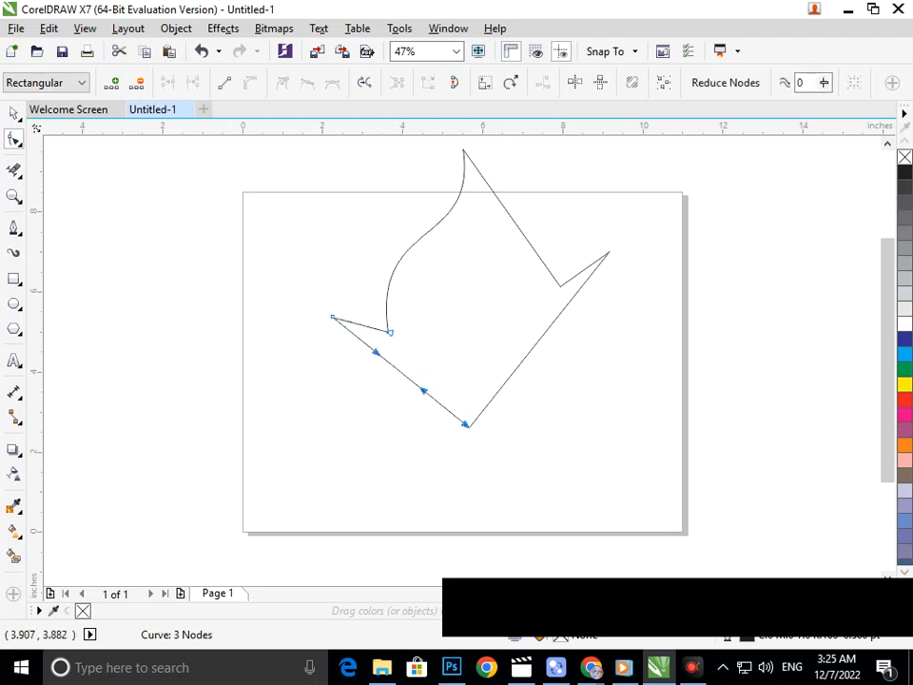
drag(402, 373, 383, 411)
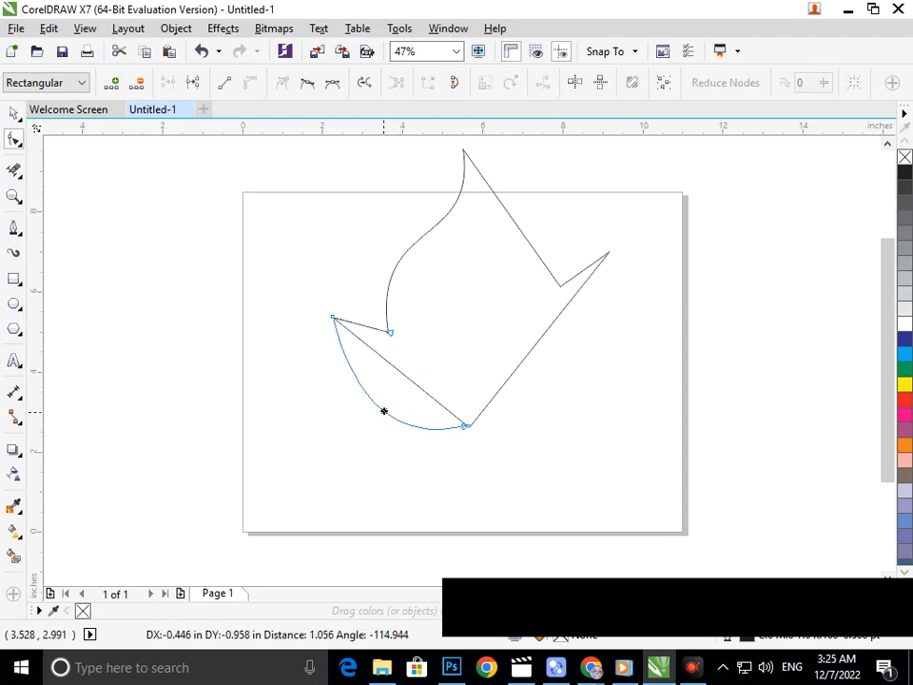
drag(384, 411, 383, 423)
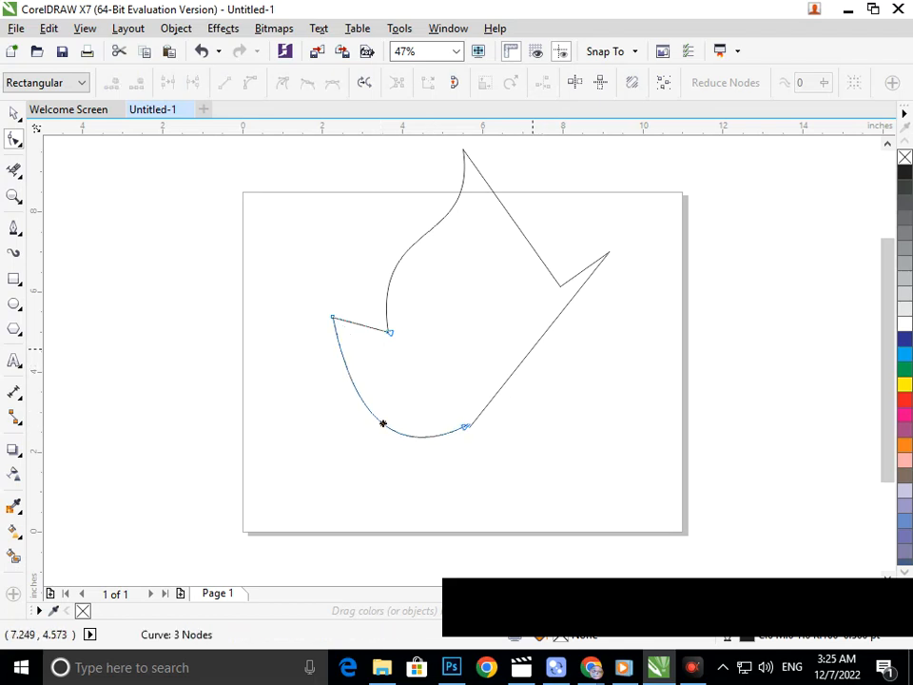
- Convert the lower-right edge to a curve, bow it outward and adjust the control handle at its bottom end
click(532, 347)
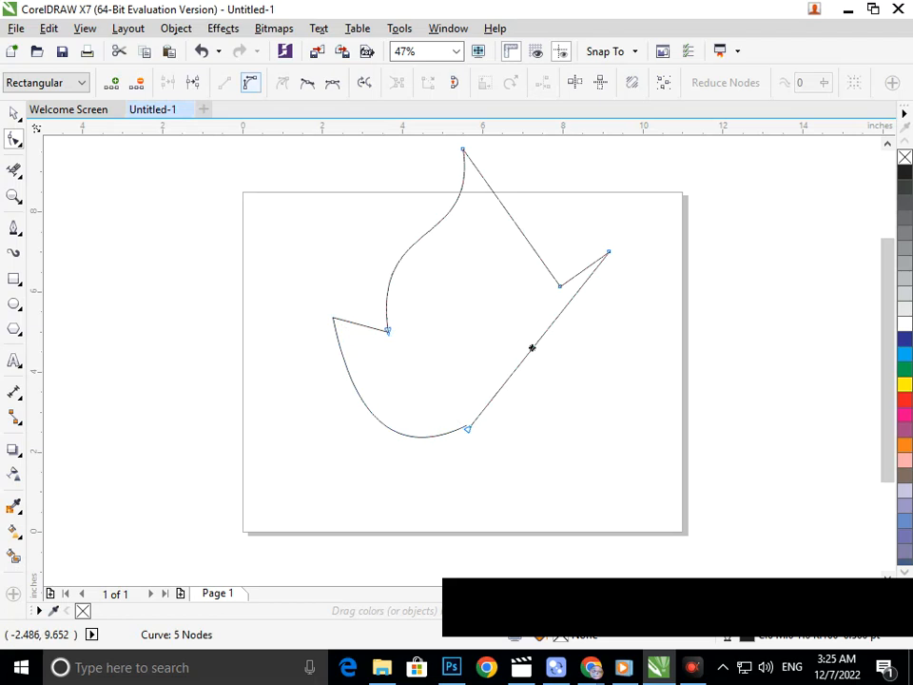
drag(528, 353, 548, 388)
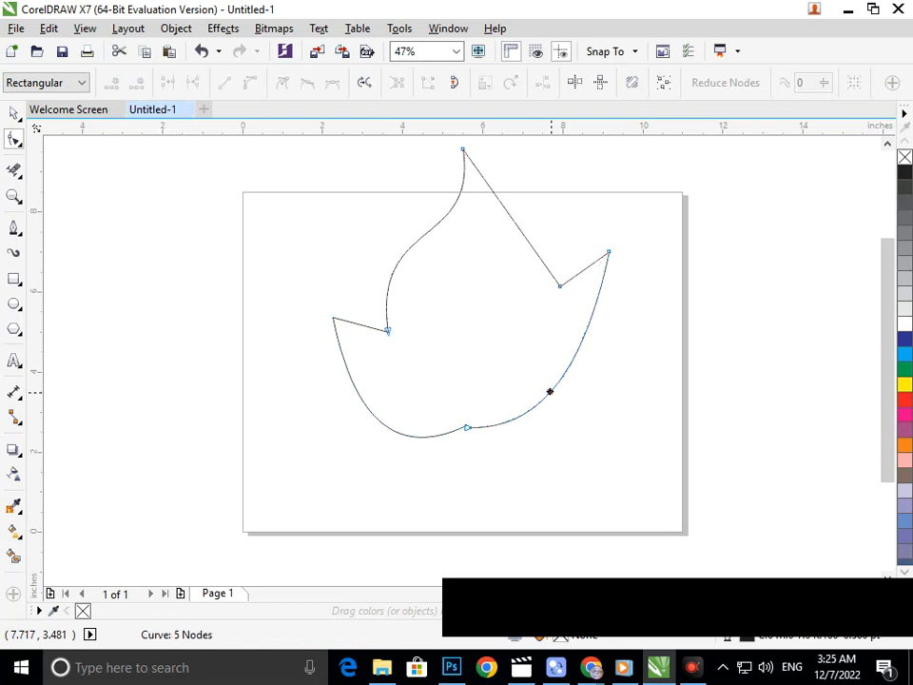
click(466, 427)
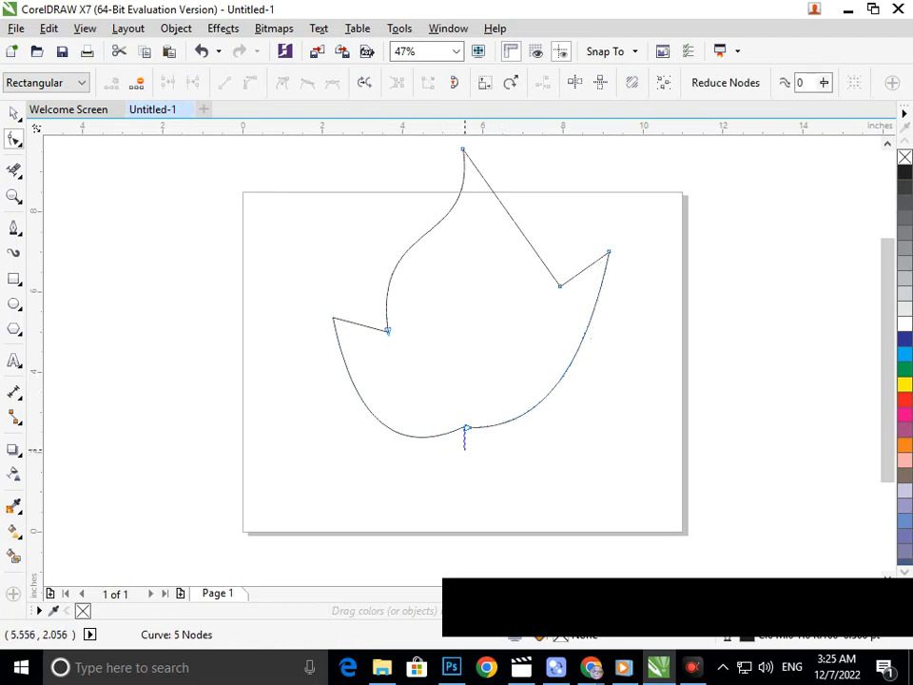
click(465, 428)
drag(549, 429, 556, 381)
- Lower the bottom end nodes of both lower curves to a shared point, and round out the right curve with its control handles
click(491, 434)
drag(466, 427, 472, 443)
click(494, 448)
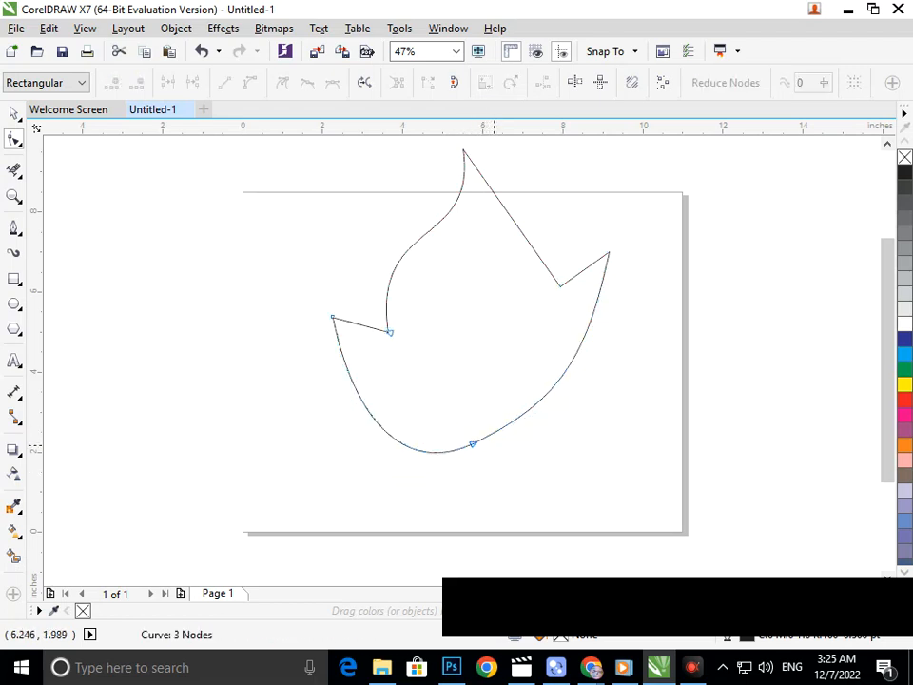
click(472, 443)
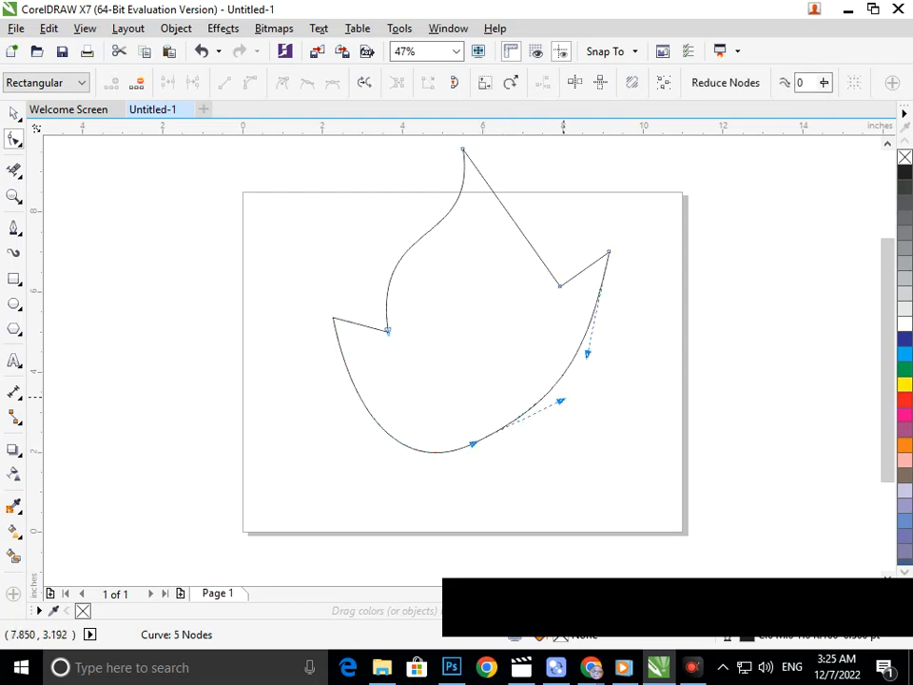
drag(560, 401, 573, 428)
drag(586, 353, 593, 371)
drag(526, 466, 475, 464)
click(471, 445)
drag(434, 418, 536, 499)
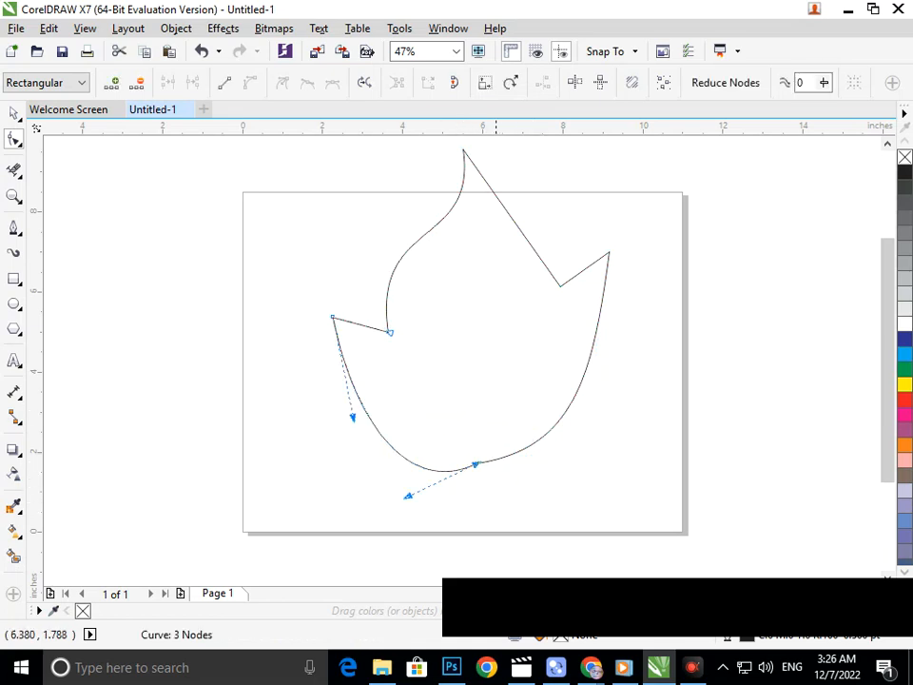
- Raise the lower control handle of the outline's right curve to reshape its bend near the bottom node
click(492, 463)
click(481, 462)
click(491, 461)
click(478, 463)
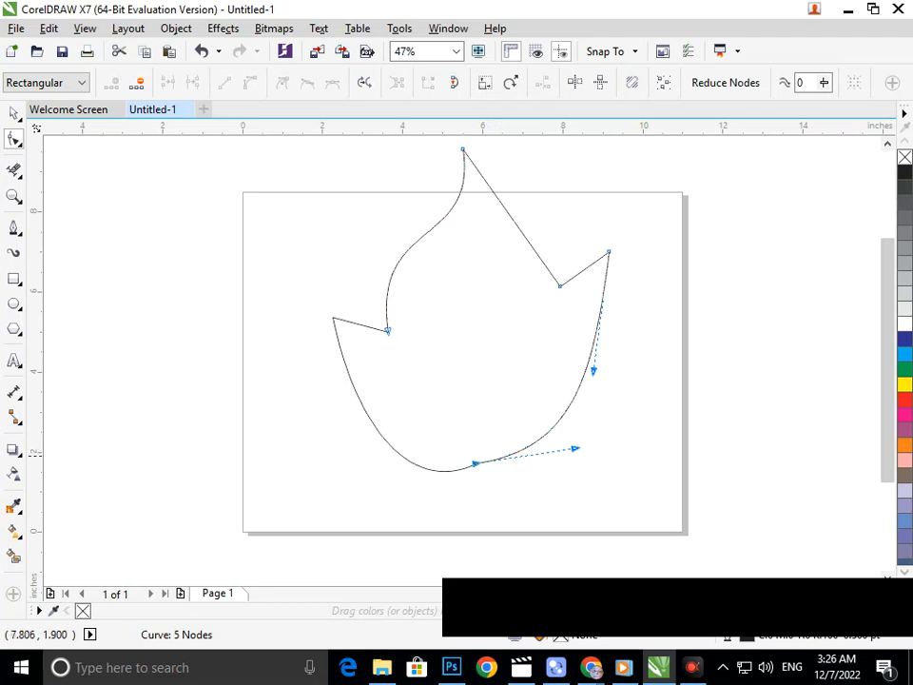
drag(575, 446, 575, 425)
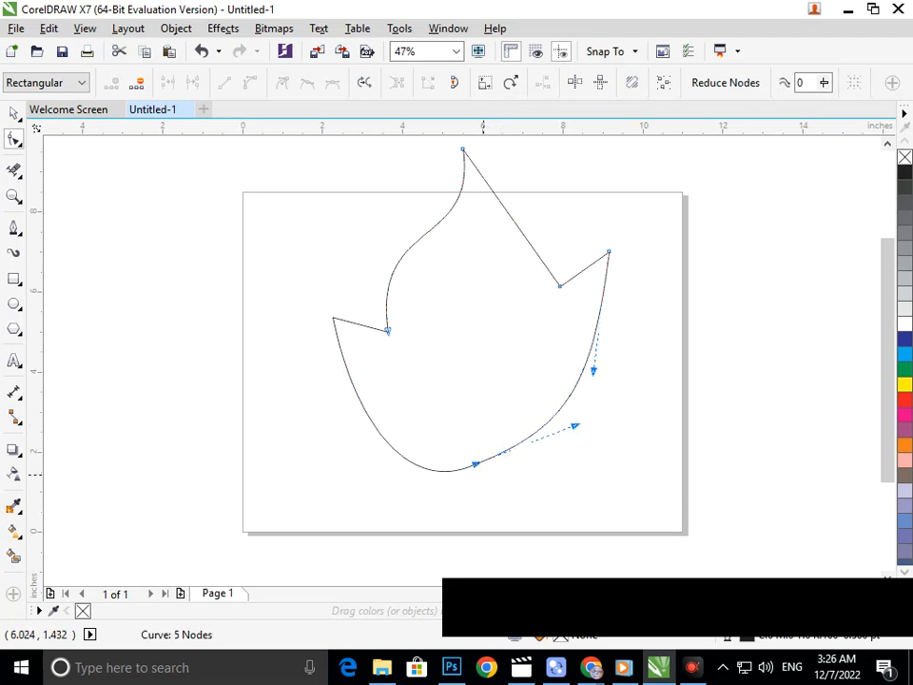
- Move the bottom end nodes of both lower curves slightly down and to the right, onto a shared point
click(482, 475)
drag(476, 465, 490, 481)
click(526, 475)
click(501, 473)
click(491, 480)
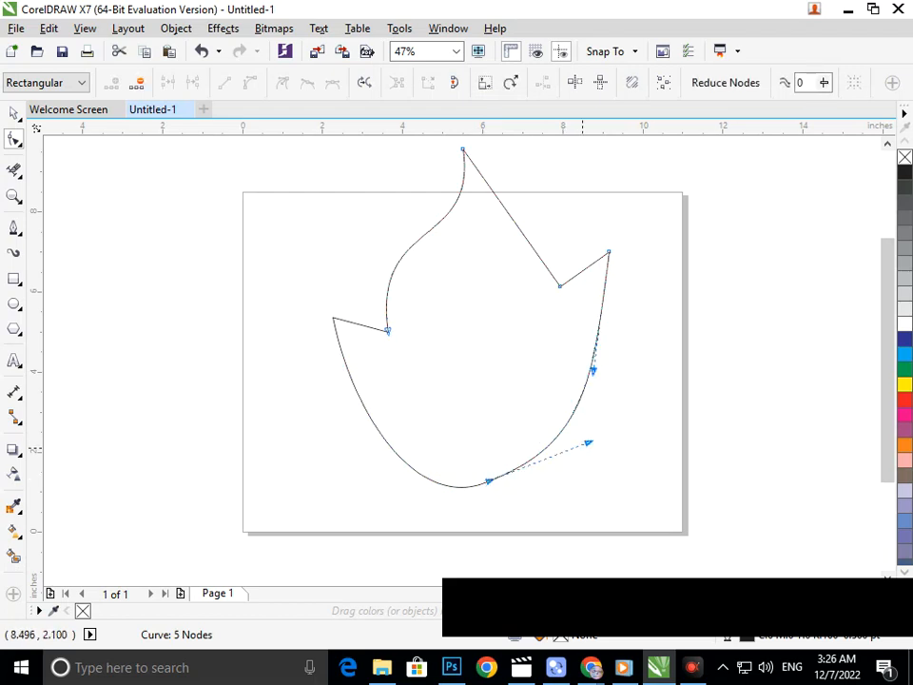
- Pull the right curve's lower handle inward and shift both curves' bottom end nodes slightly up and right
drag(587, 442, 575, 436)
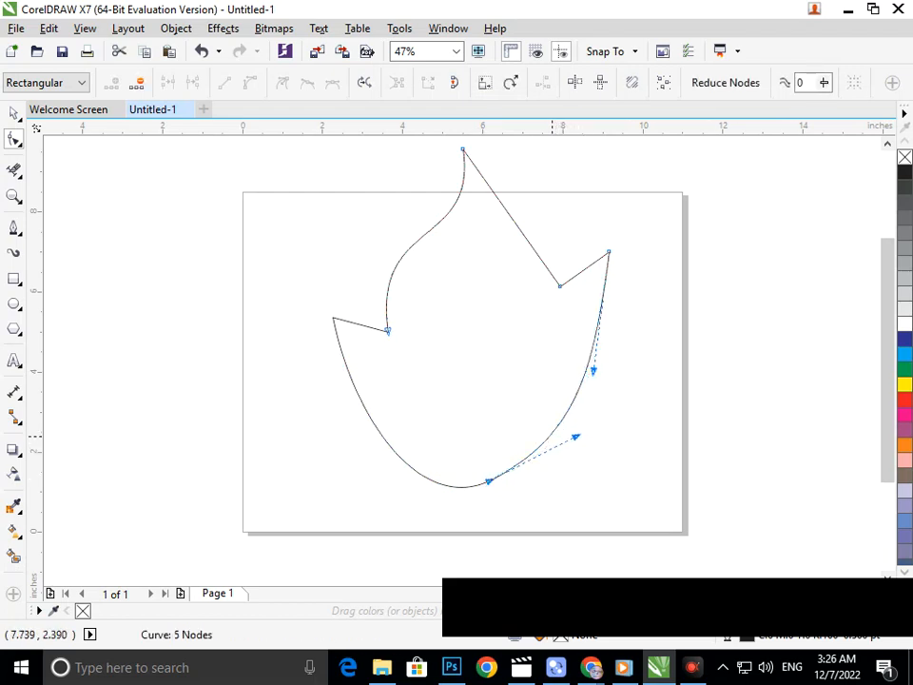
drag(488, 481, 498, 475)
click(494, 485)
click(482, 483)
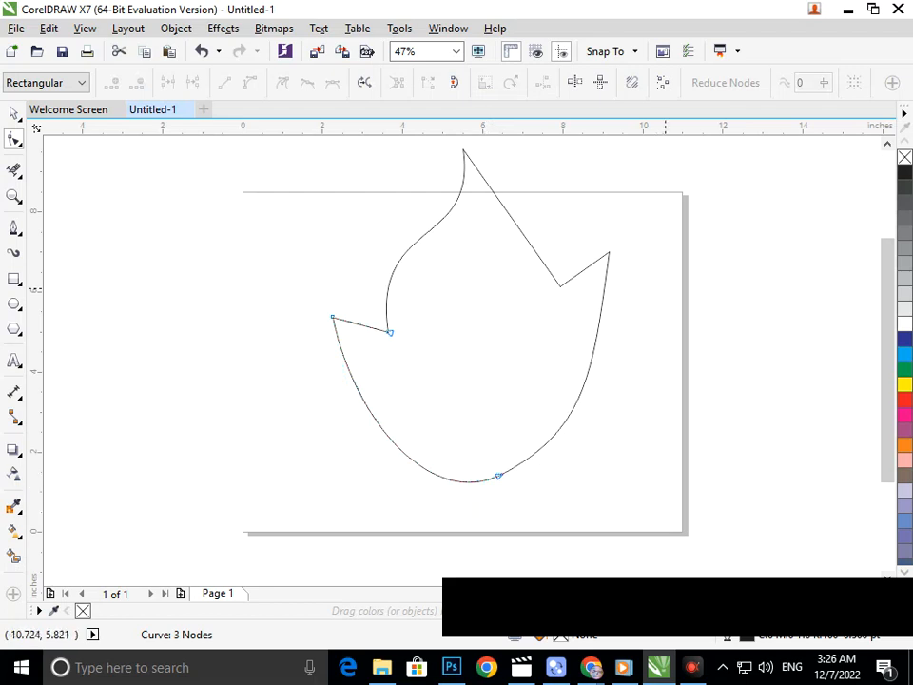
- Convert the short edge between the right notch and right tip to a curve, bend it downward and delete its extra middle node
click(582, 270)
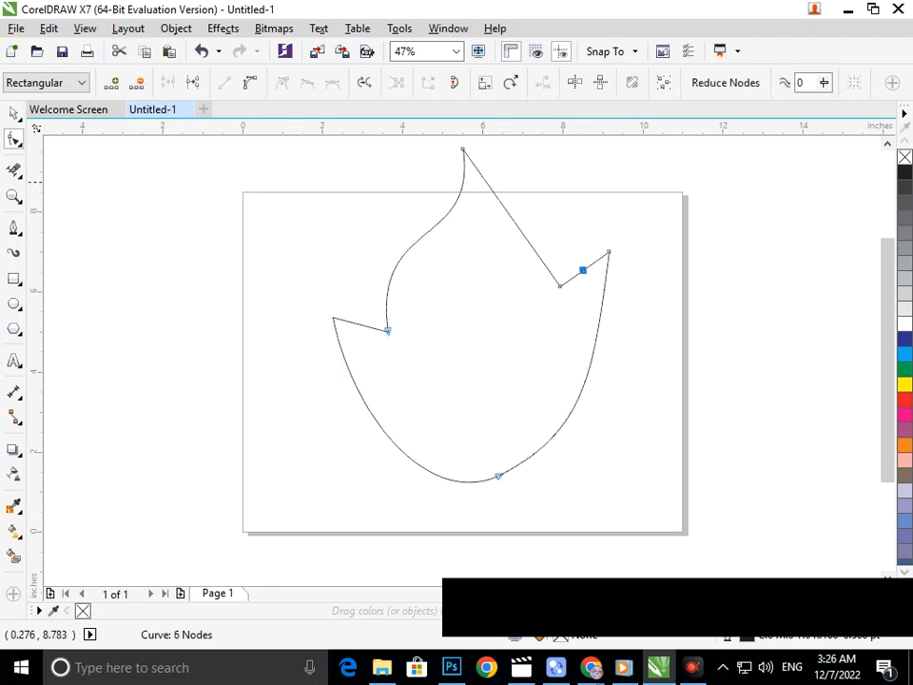
click(250, 83)
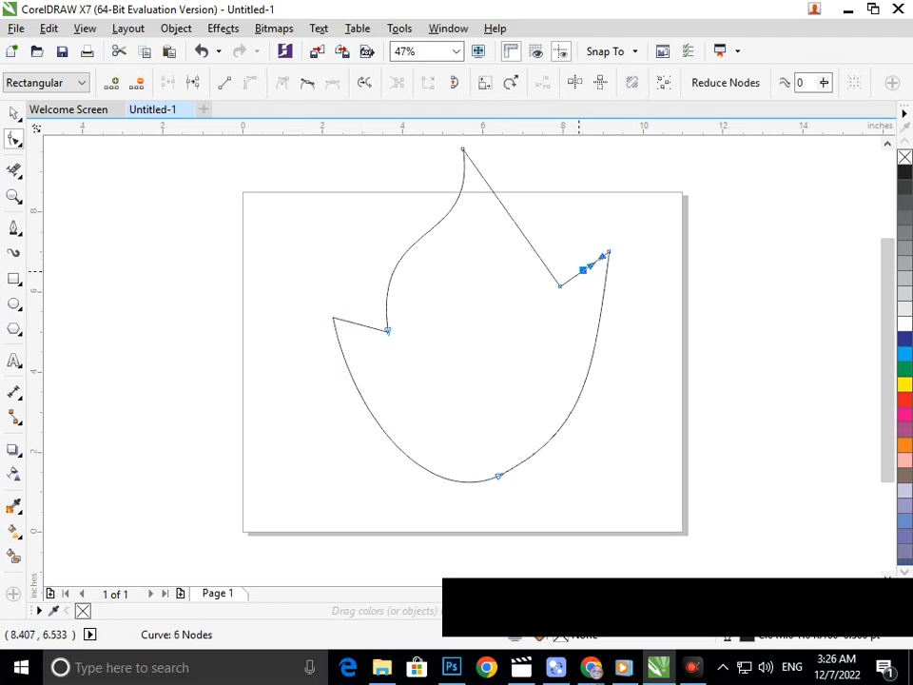
drag(581, 267, 587, 279)
click(656, 308)
key(F2)
drag(542, 235, 620, 310)
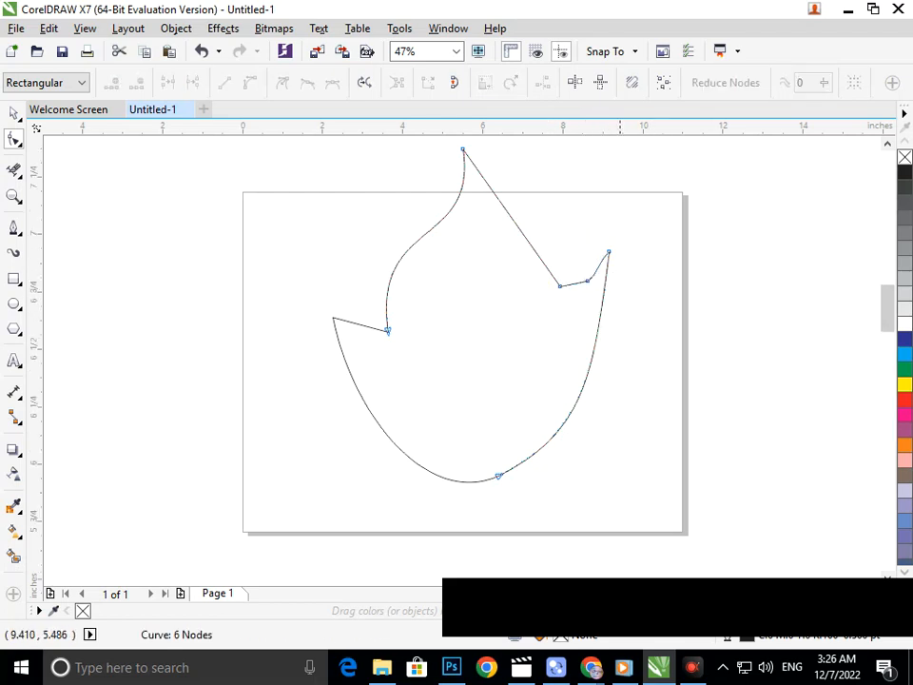
drag(451, 342, 501, 418)
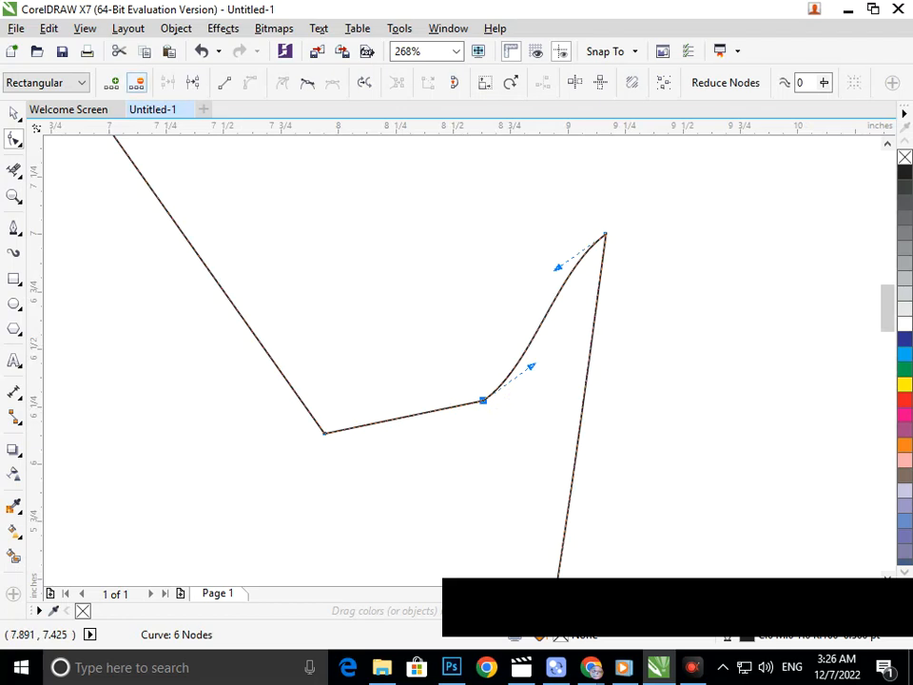
key(Delete)
- Bend the curve between the right notch and right tip, and make the notch node smooth
drag(502, 374, 477, 349)
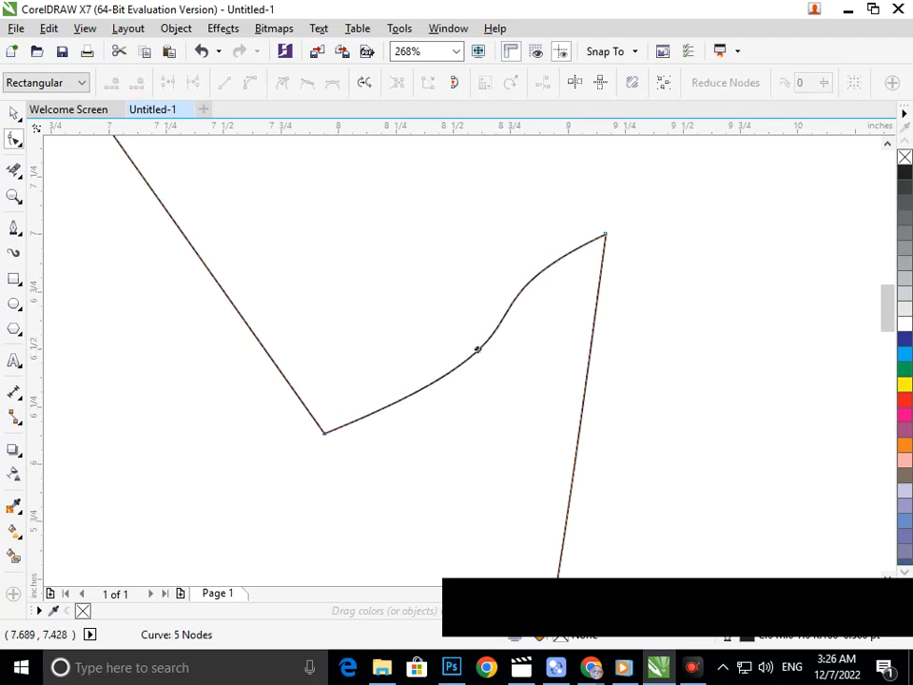
click(475, 350)
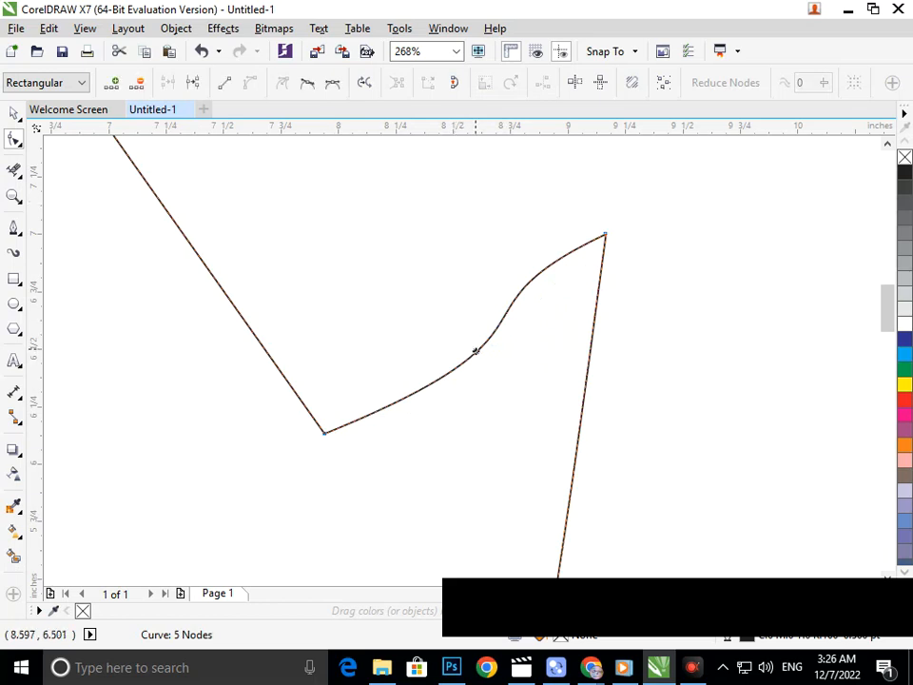
click(307, 83)
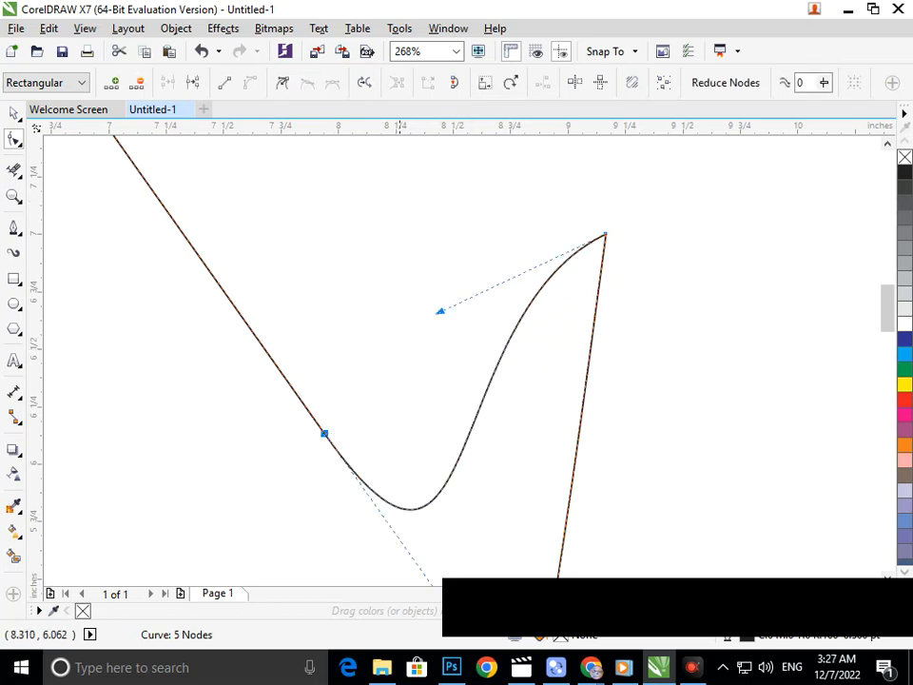
- Shape the right notch into a shallow rounded hollow by shortening and redirecting both control handles of its curve
scroll(353, 343, down, 5)
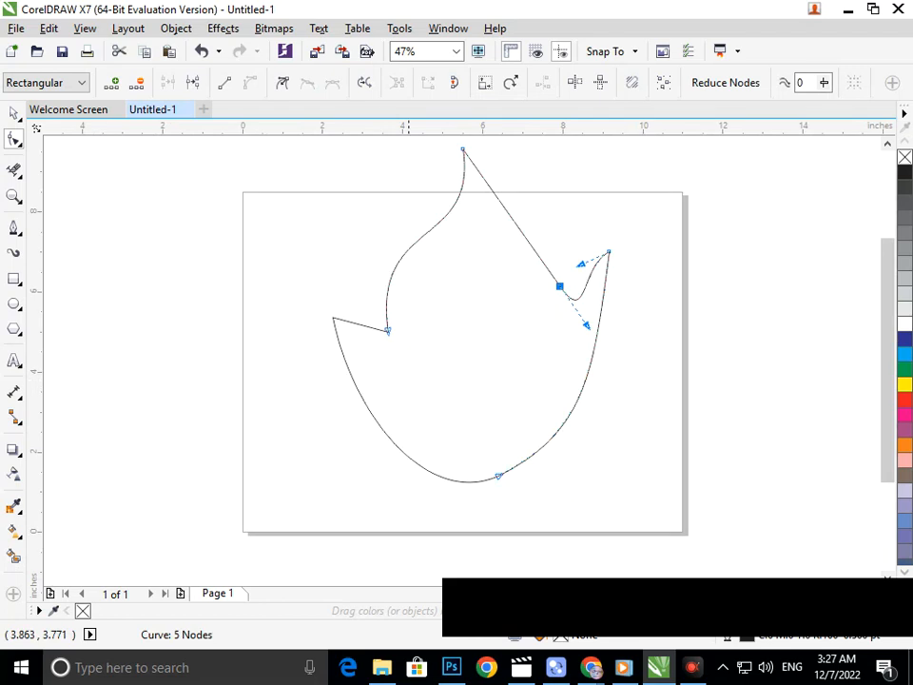
drag(586, 325, 605, 285)
scroll(664, 276, up, 3)
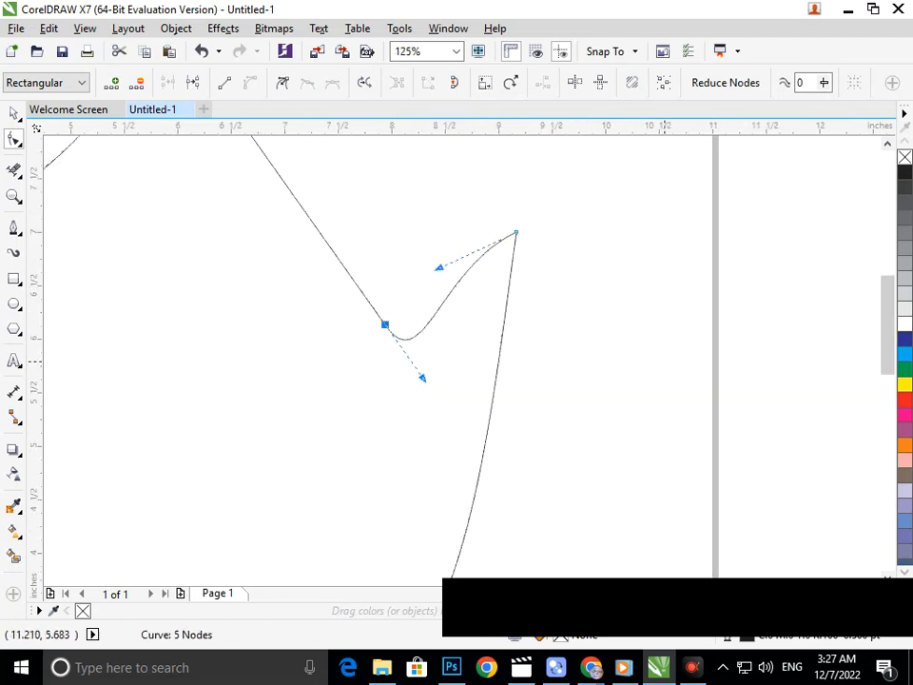
drag(424, 376, 486, 362)
drag(441, 270, 494, 262)
drag(434, 397, 403, 353)
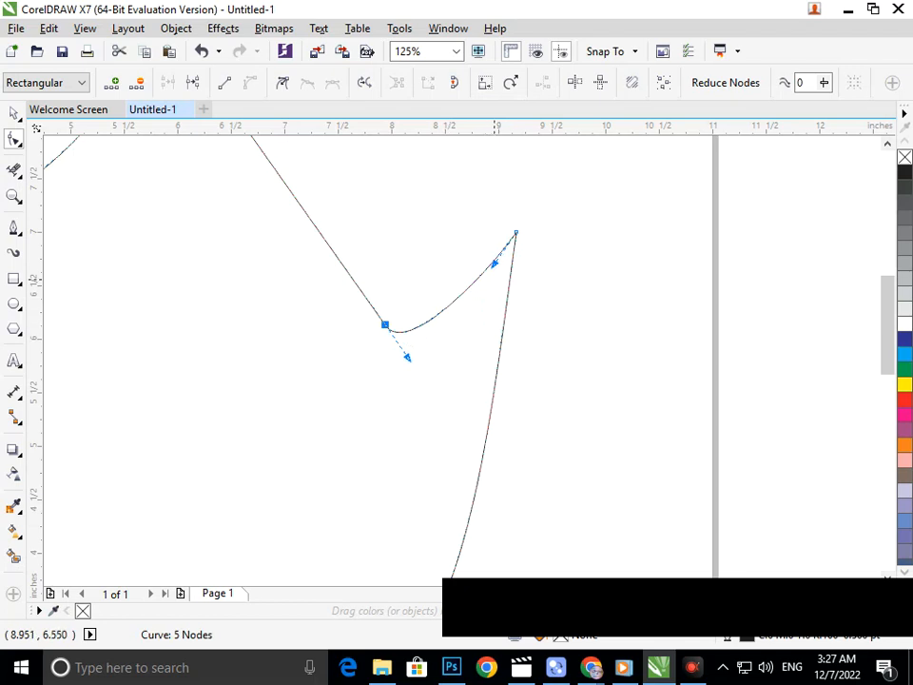
drag(494, 264, 485, 312)
drag(408, 357, 414, 366)
key(F3)
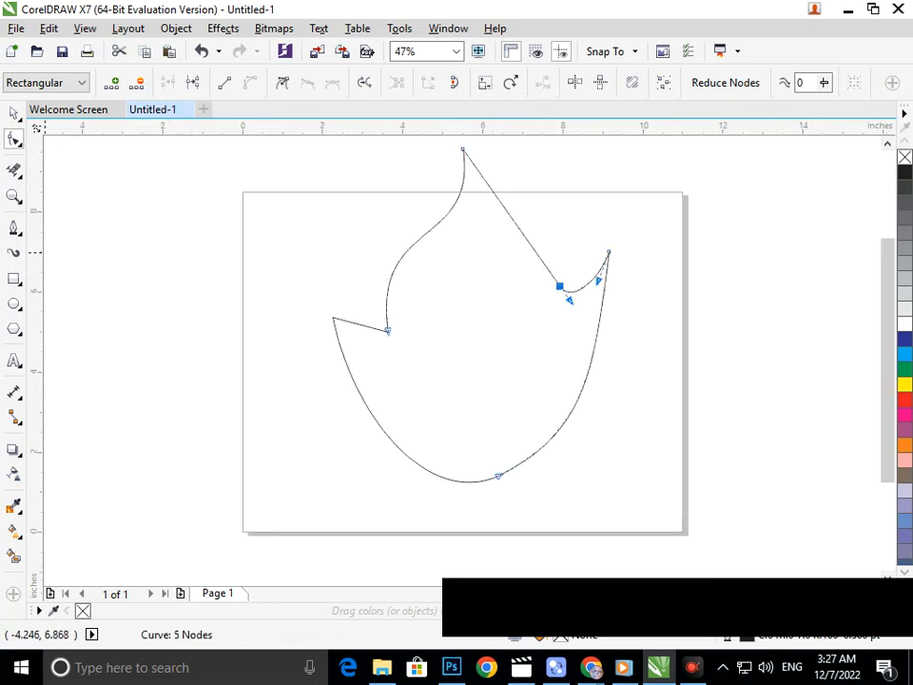
- Select both curves of the flame outline and group them
click(13, 114)
click(325, 392)
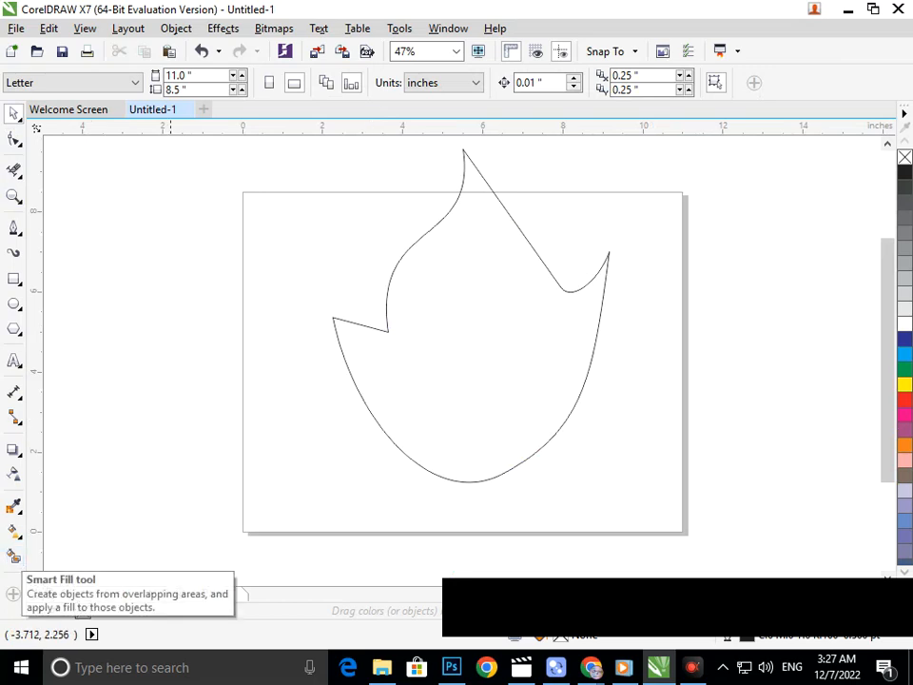
click(411, 454)
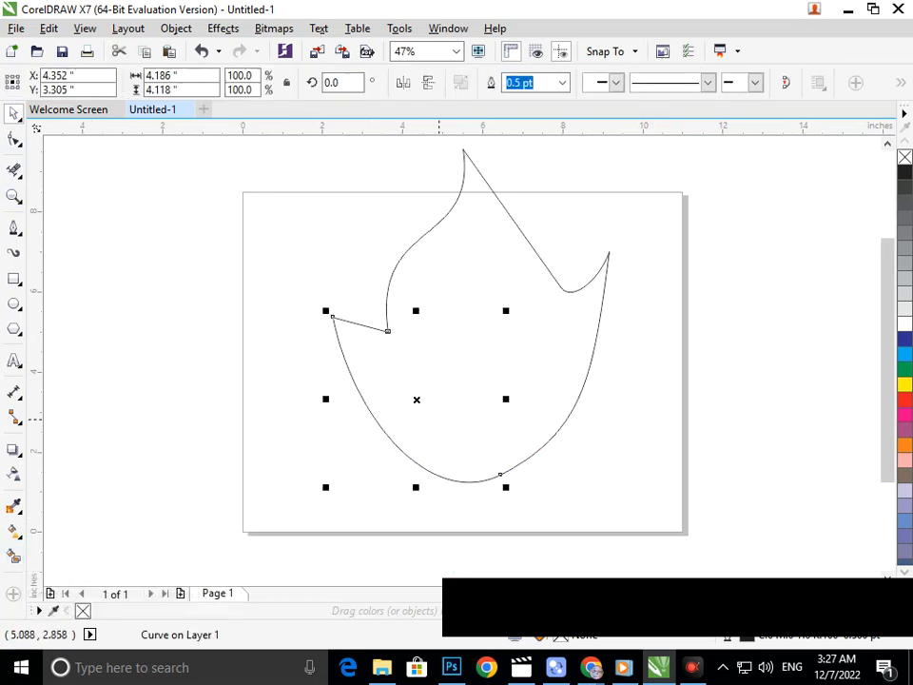
click(310, 211)
mouse_move(261, 518)
mouse_down()
mouse_move(685, 172)
mouse_move(660, 152)
mouse_up()
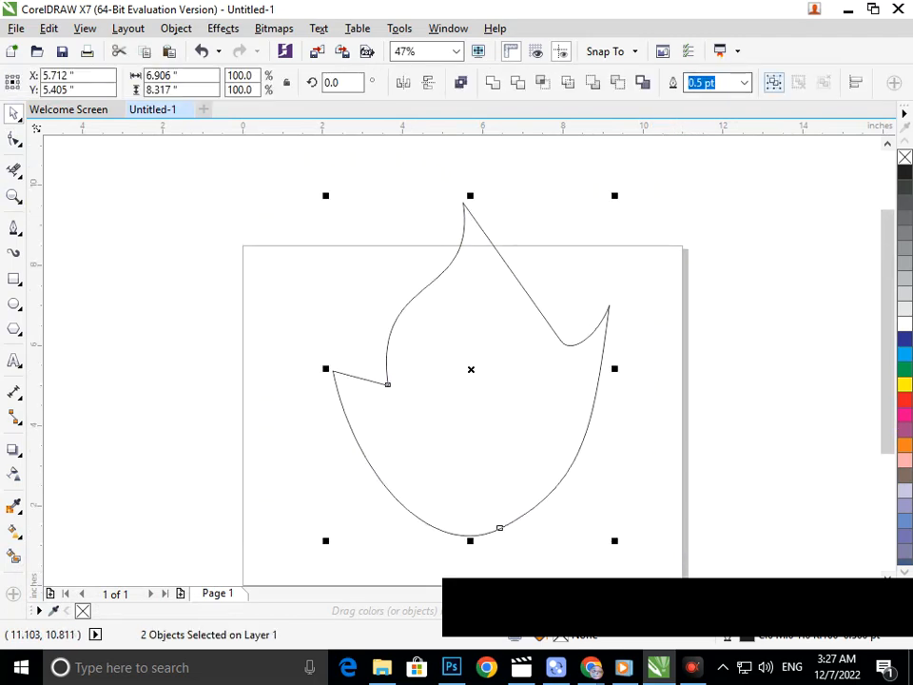
key(ctrl+g)
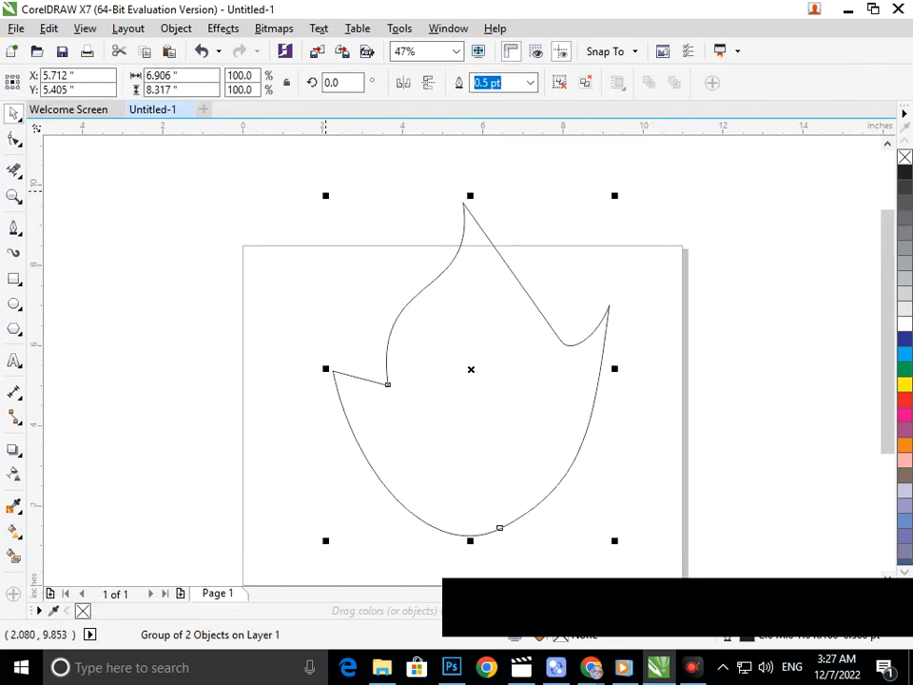
- Create a copy of the flame group scaled to about 55% inside the original outline
drag(325, 195, 428, 377)
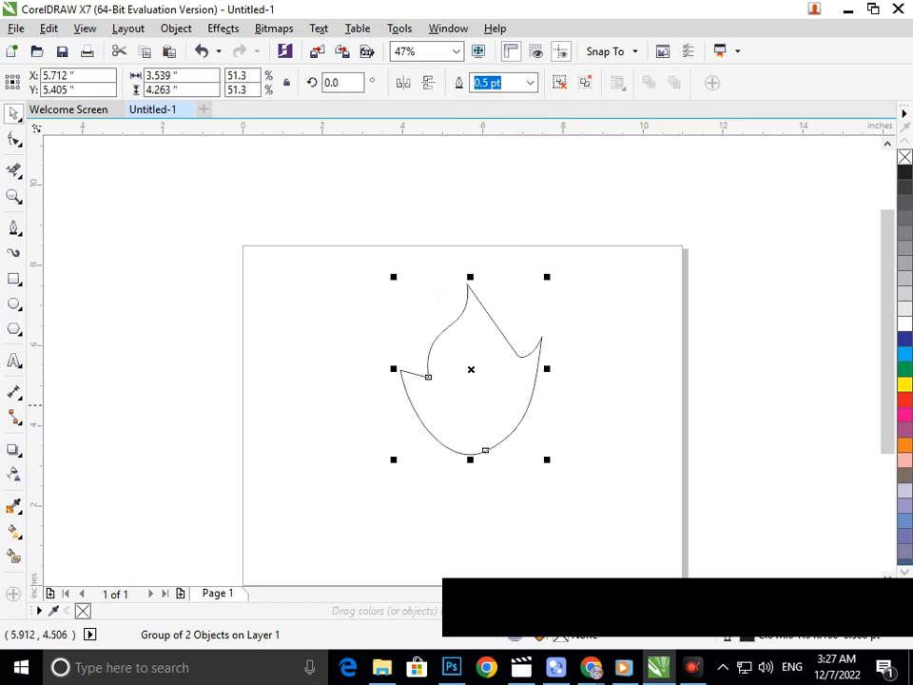
key(ctrl+z)
drag(325, 193, 371, 251)
click(711, 331)
scroll(480, 381, down, 2)
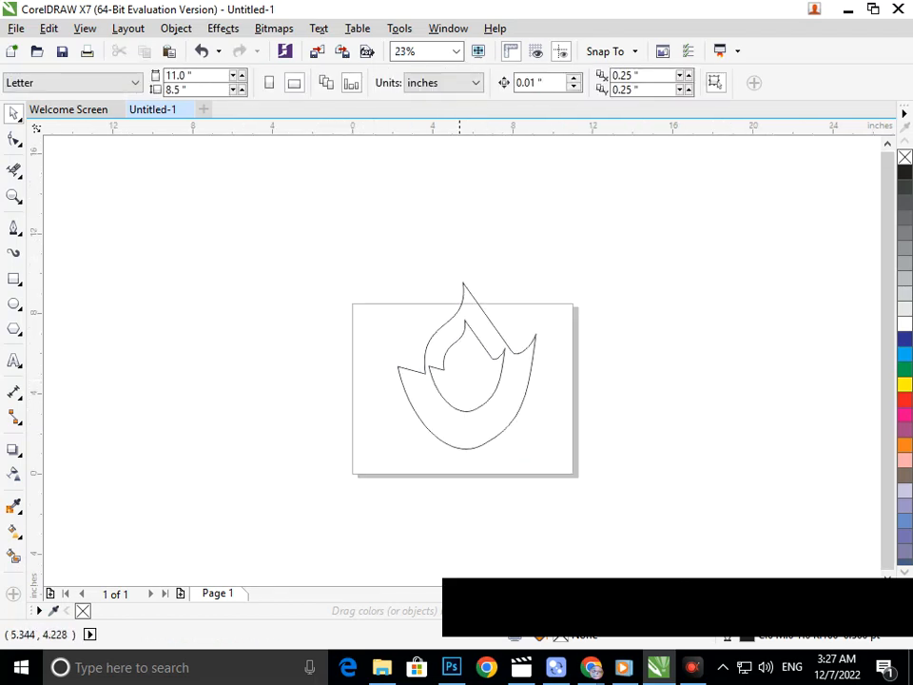
- Move the inner flame copy toward the outer flame's base and enlarge it to about 4.7 by 5.66 inches
drag(460, 404, 464, 441)
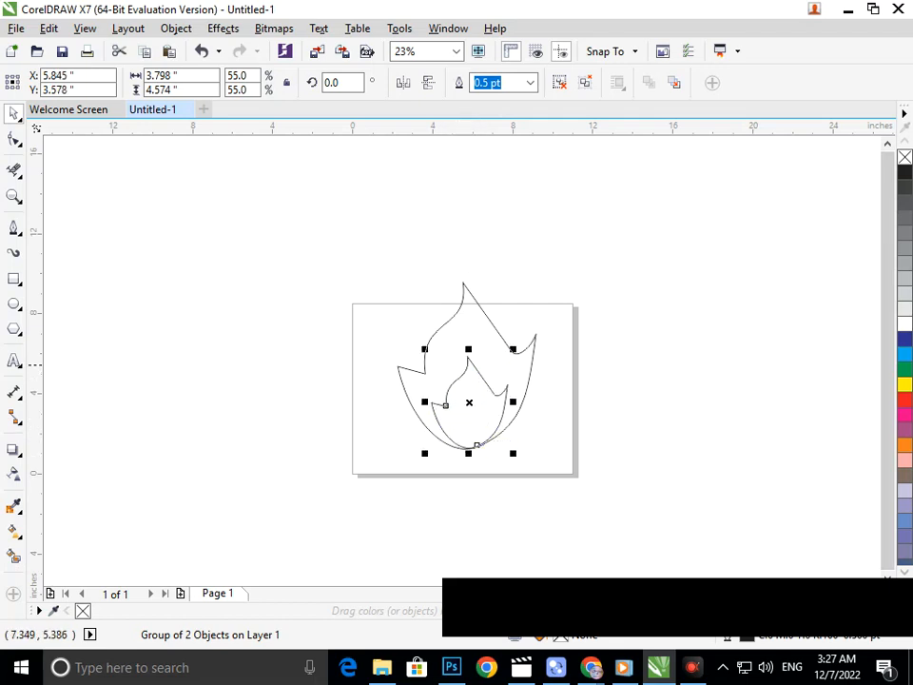
drag(514, 350, 523, 341)
click(461, 370)
drag(462, 371, 468, 352)
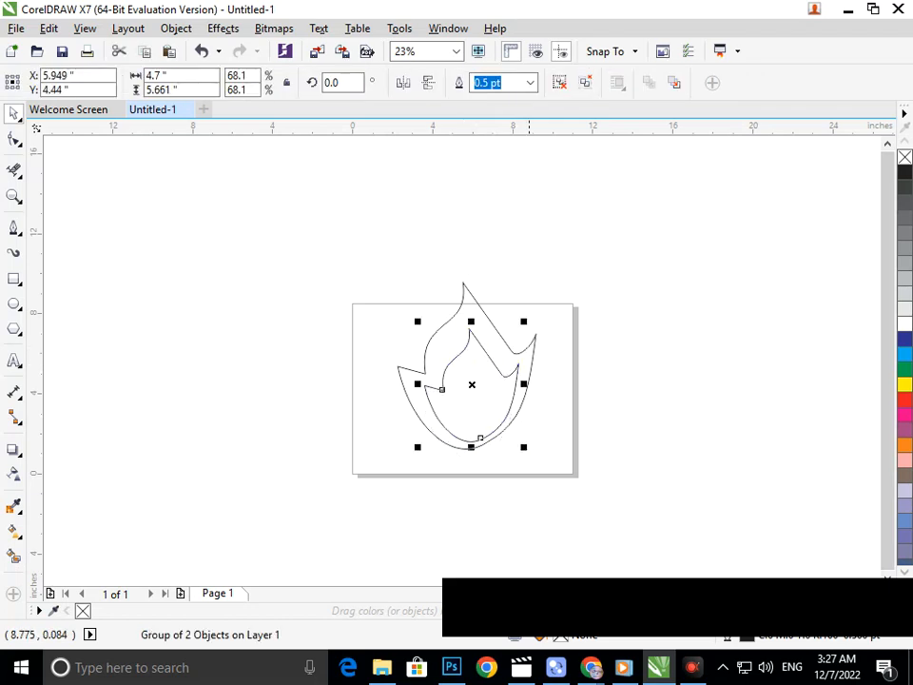
- Position the inner flame so its bottom touches the bottom of the outer flame
click(387, 415)
scroll(456, 453, up, 4)
click(507, 373)
drag(547, 377, 519, 419)
scroll(519, 419, down, 4)
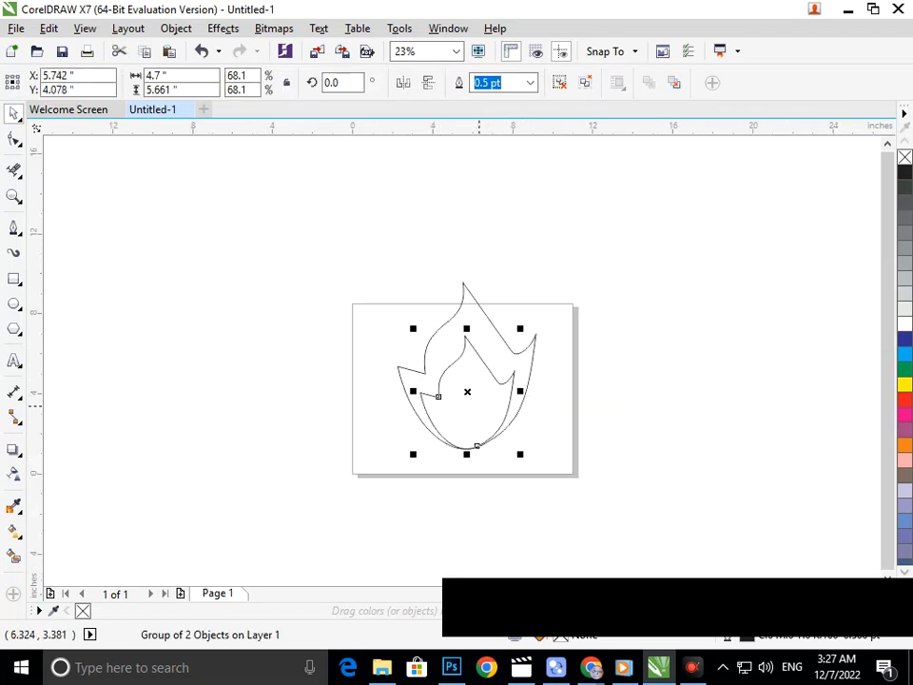
click(560, 424)
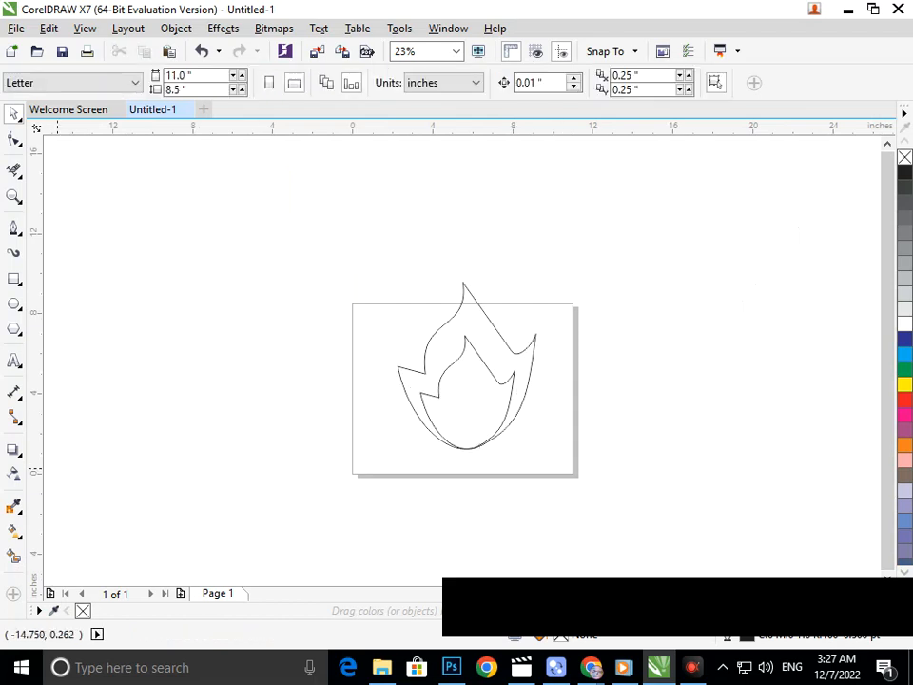
click(15, 556)
click(445, 352)
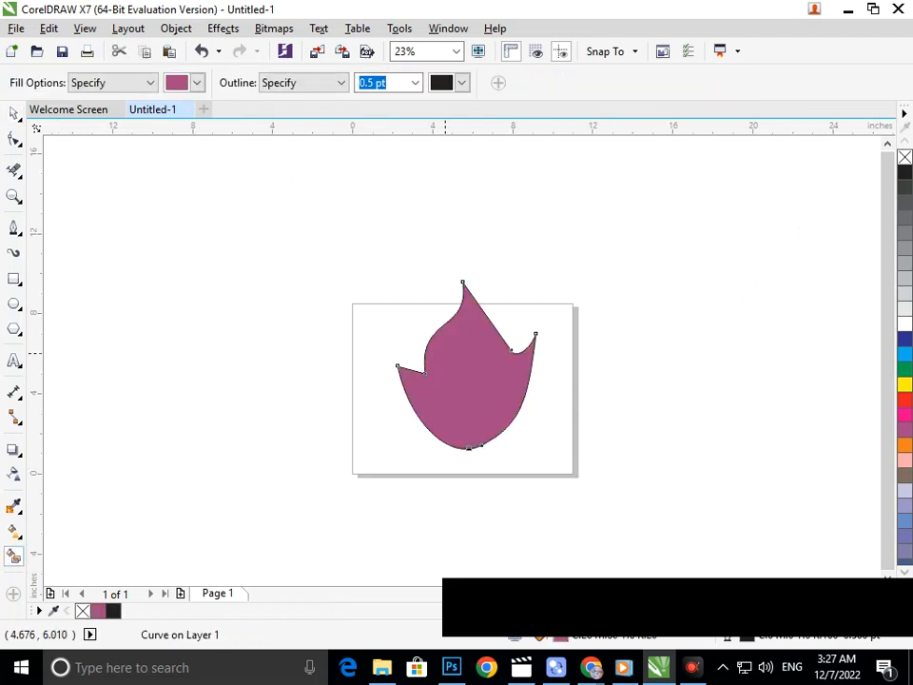
key(ctrl+z)
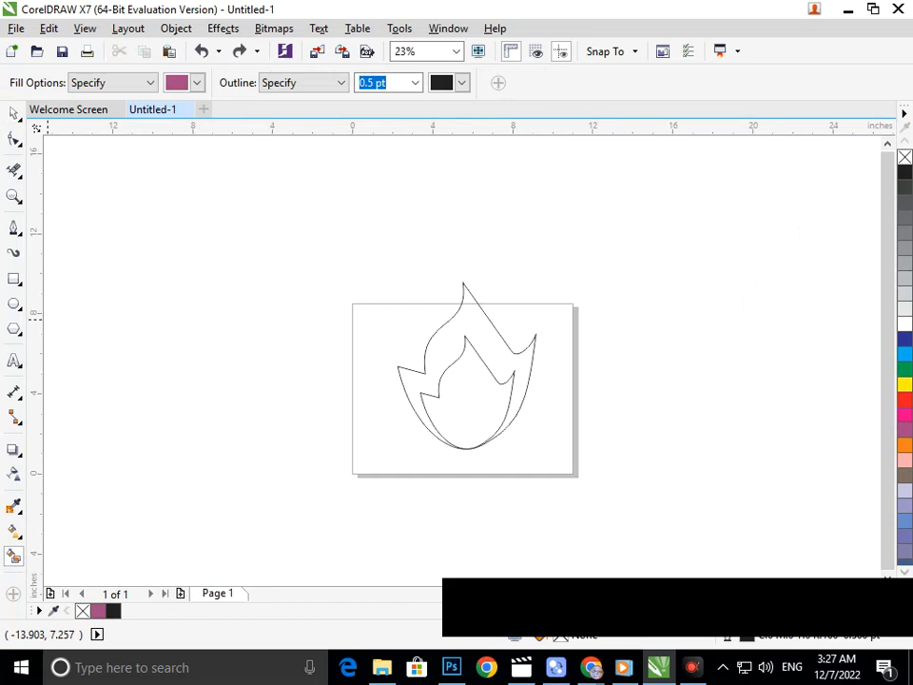
- Move the small inner flame off the page, to the left of the large flame
click(15, 113)
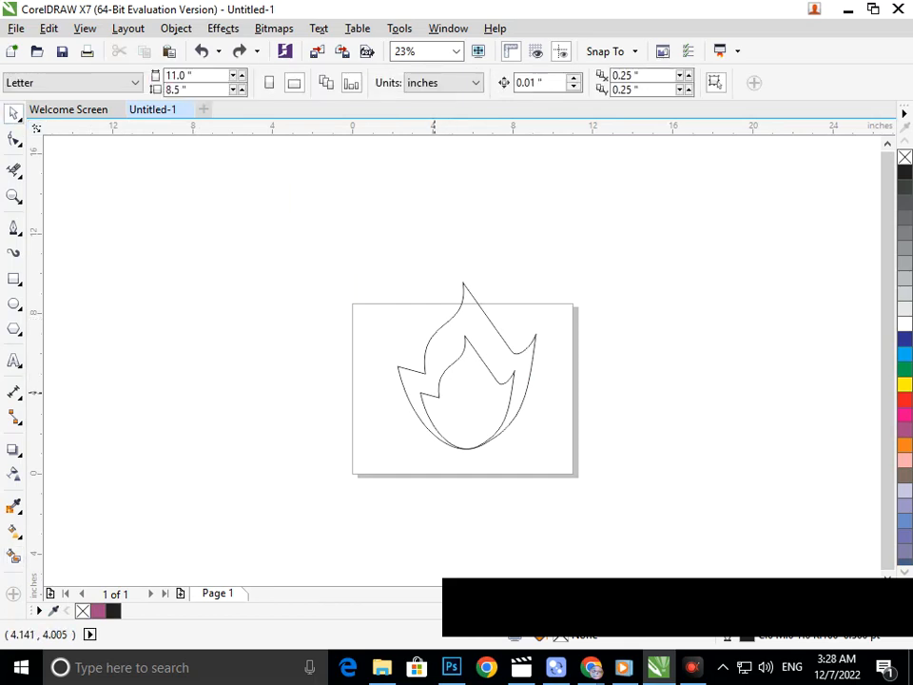
drag(435, 392, 222, 378)
key(ctrl+z)
click(401, 509)
drag(437, 420, 182, 395)
- Fill the small and large flames with purple using the Smart Fill tool
click(15, 556)
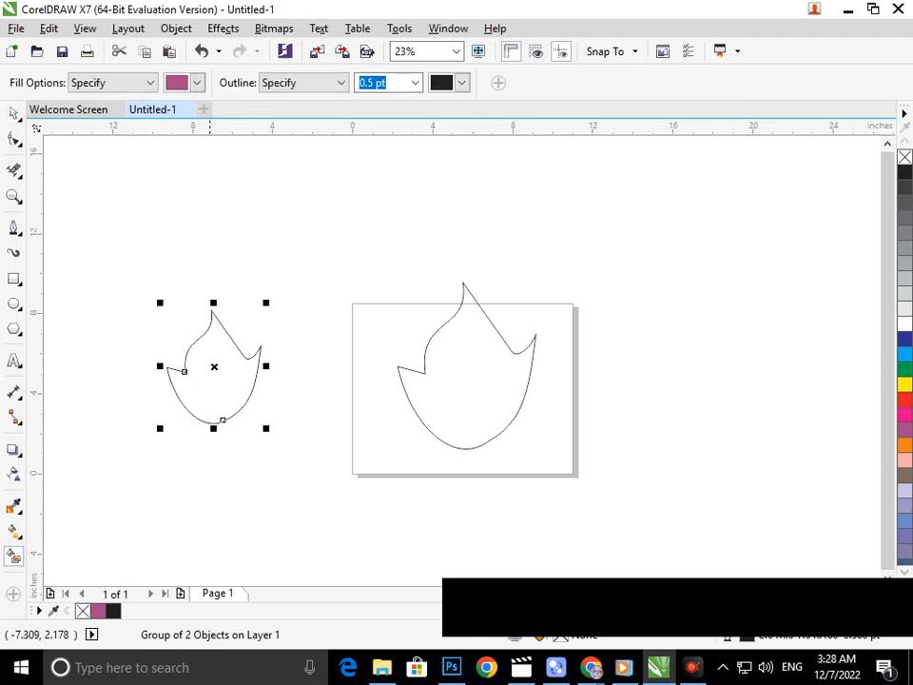
click(212, 404)
click(511, 393)
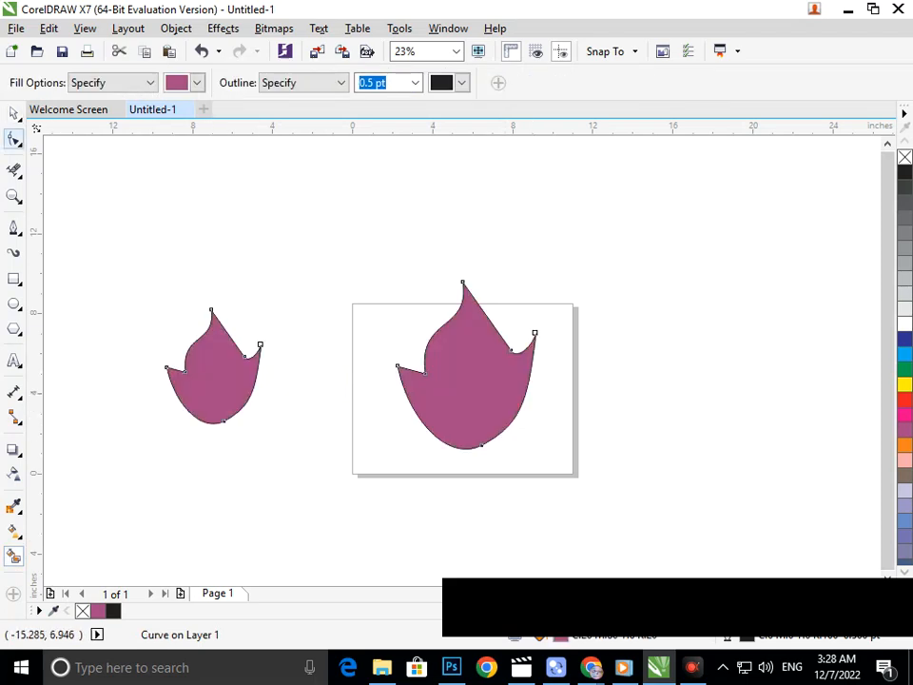
key(space)
drag(102, 280, 339, 474)
drag(466, 380, 710, 396)
key(ctrl+z)
click(279, 423)
drag(221, 355, 277, 205)
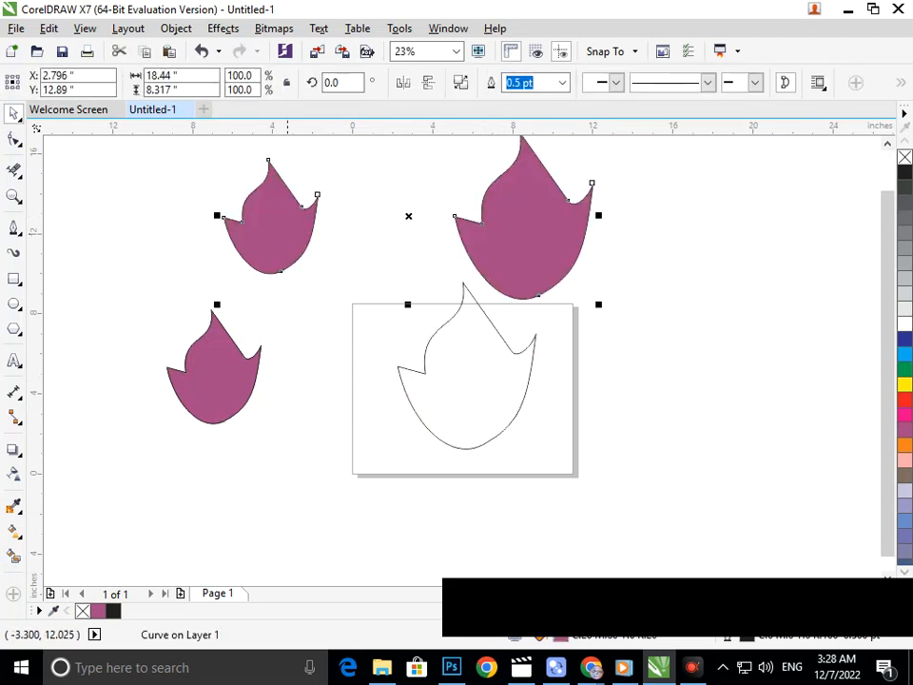
key(ctrl+z)
- Break the combined purple fill curve apart, place its small flame inside the large one's base and fill it white
click(176, 28)
click(228, 256)
click(252, 296)
drag(213, 361, 471, 403)
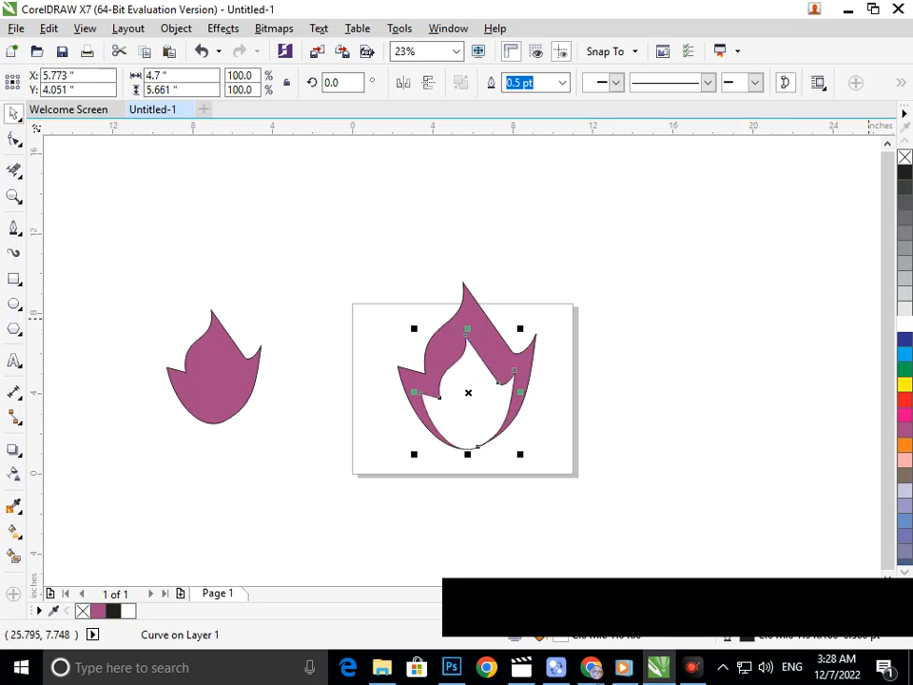
click(622, 381)
drag(520, 380, 554, 340)
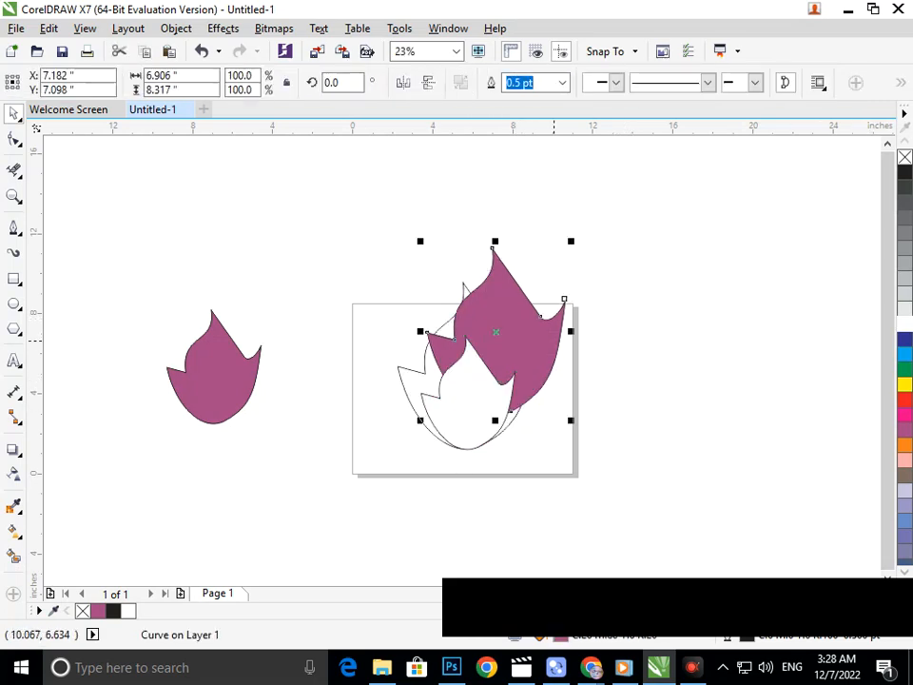
key(ctrl+z)
click(555, 398)
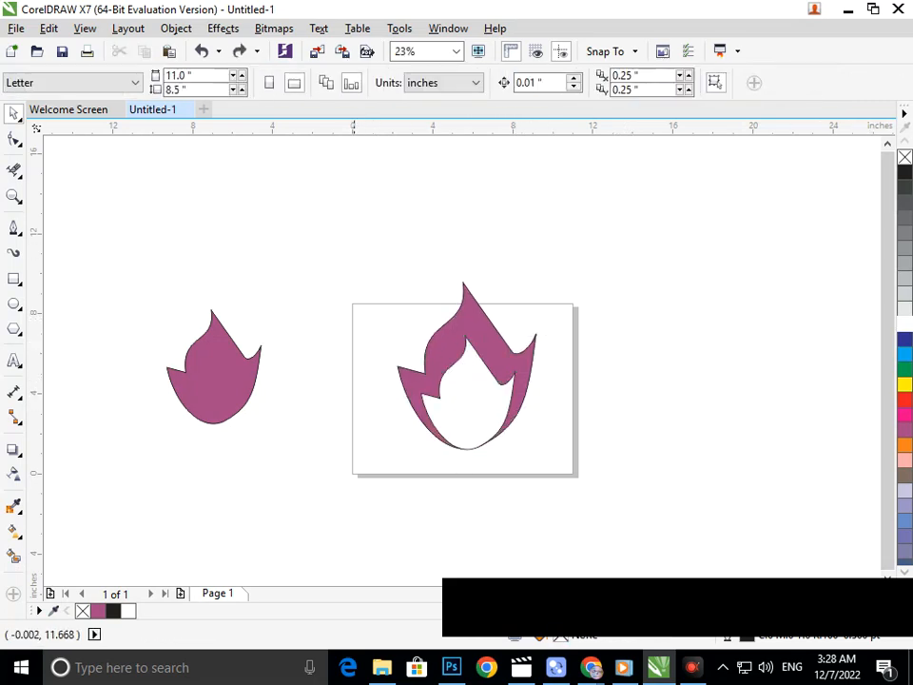
- Create a shape from the band between the two flames with the Smart Fill tool and fill it blue
drag(352, 239, 631, 473)
click(601, 411)
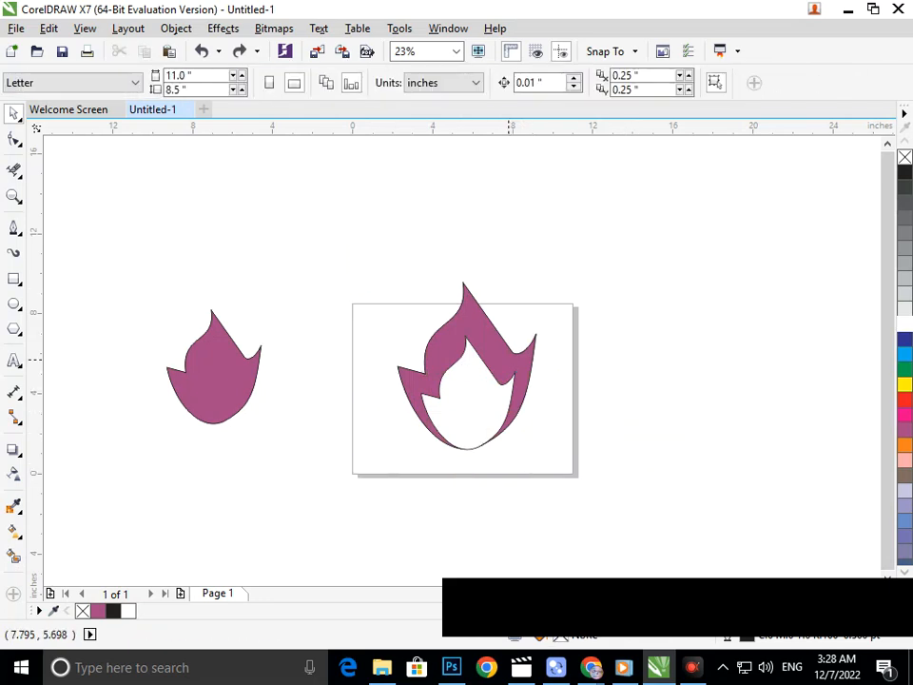
click(508, 360)
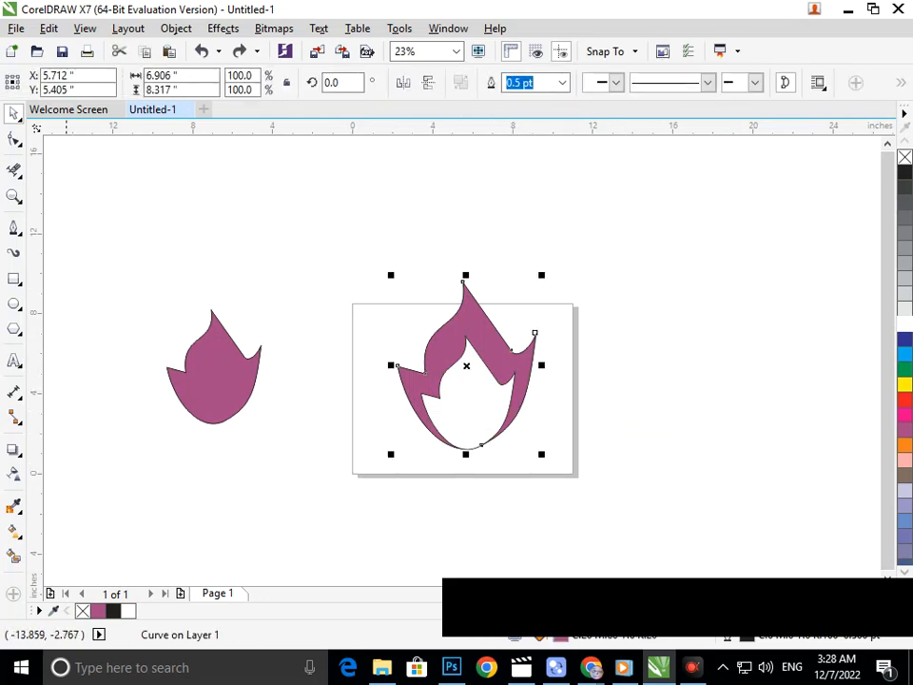
click(14, 555)
click(451, 340)
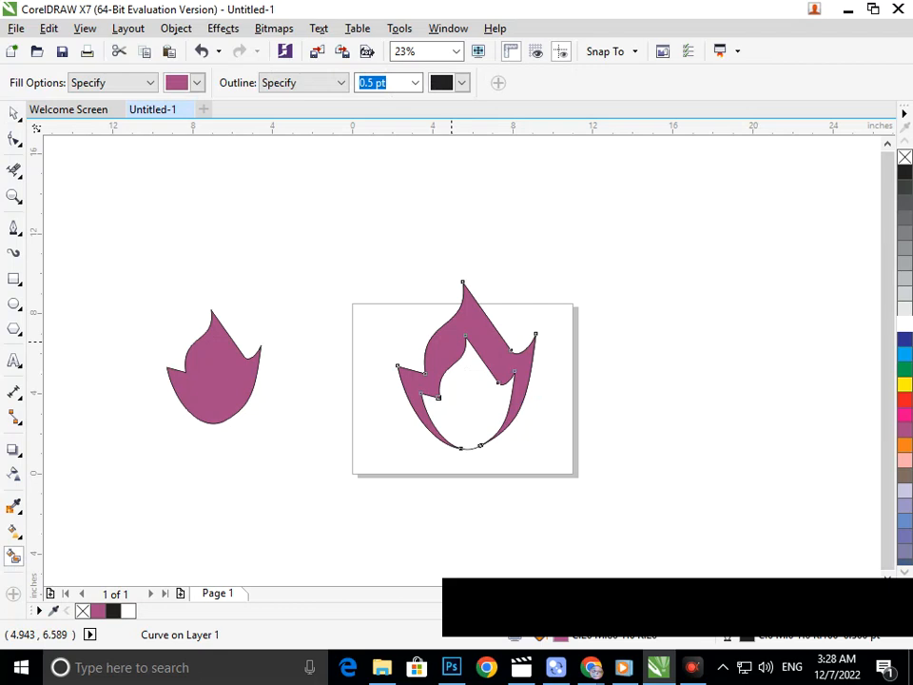
click(904, 339)
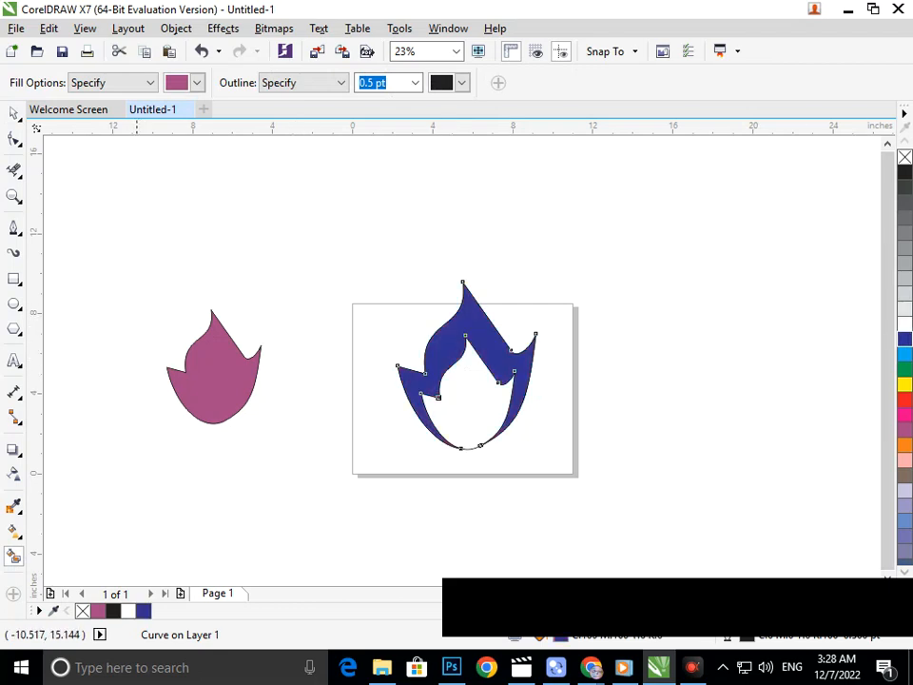
- Move the blue band up and to the left of the large purple flame, and delete the white inner flame
click(13, 112)
drag(483, 333, 362, 245)
click(619, 257)
click(468, 399)
key(Delete)
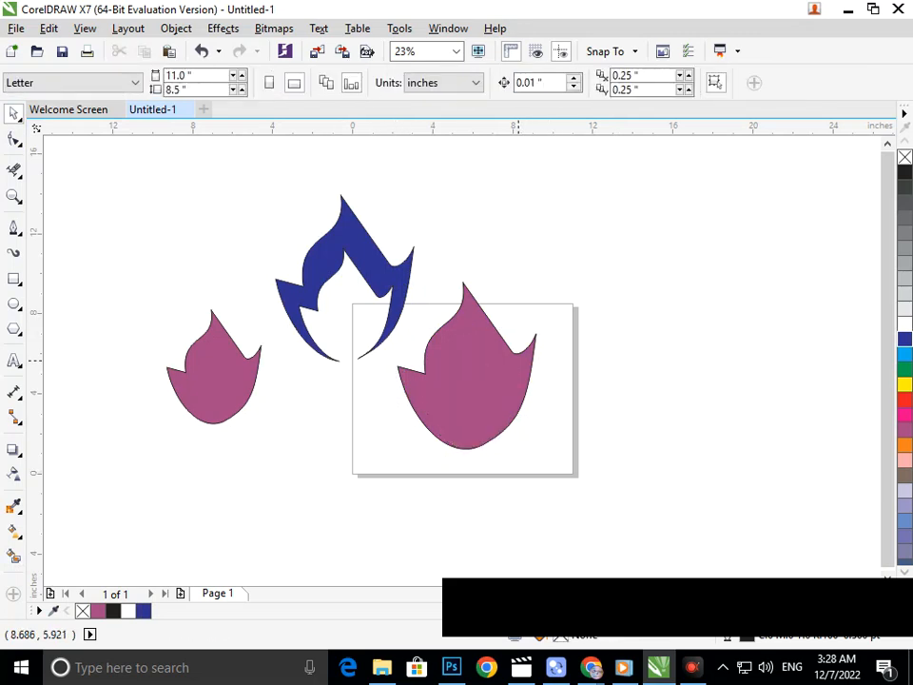
- Delete both purple flames and their remaining outlines, and move the blue band onto the page
click(504, 368)
key(Delete)
click(218, 390)
key(Delete)
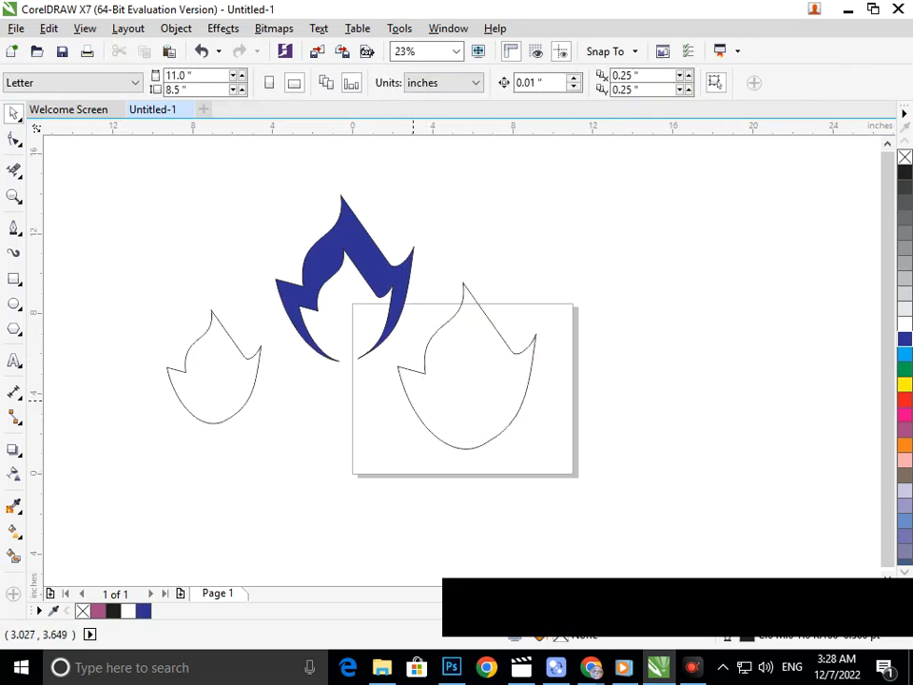
click(405, 403)
key(Delete)
click(249, 378)
key(Delete)
drag(306, 312, 447, 400)
click(564, 456)
- Undo the blue band's move and the deletions of the outlines, purple flames and white inner flame
key(ctrl+z)
key(ctrl+z)
key(ctrl+z)
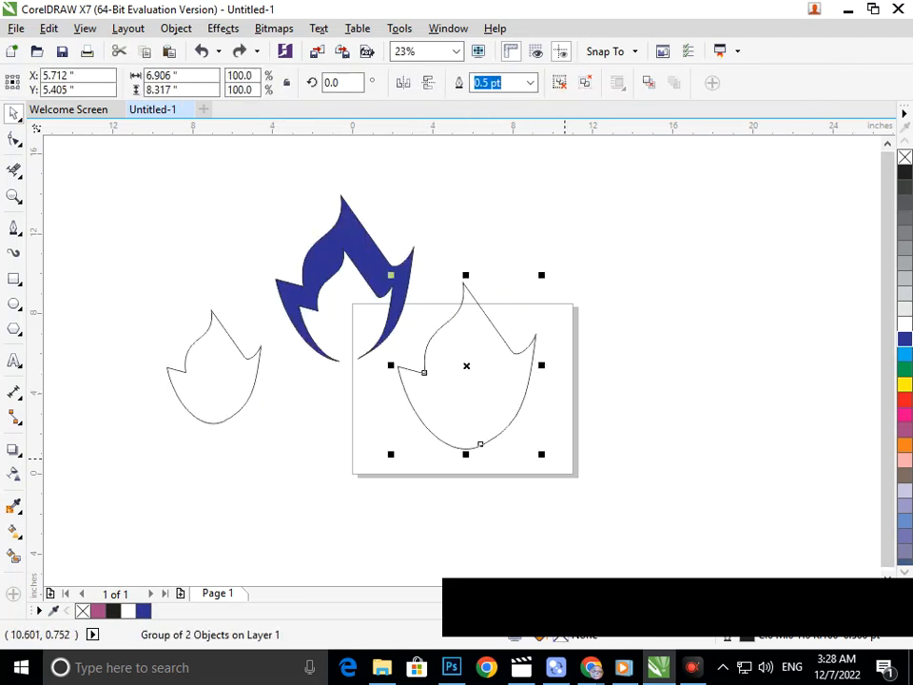
key(ctrl+z)
key(ctrl+z)
key(ctrl+z)
key(ctrl+z)
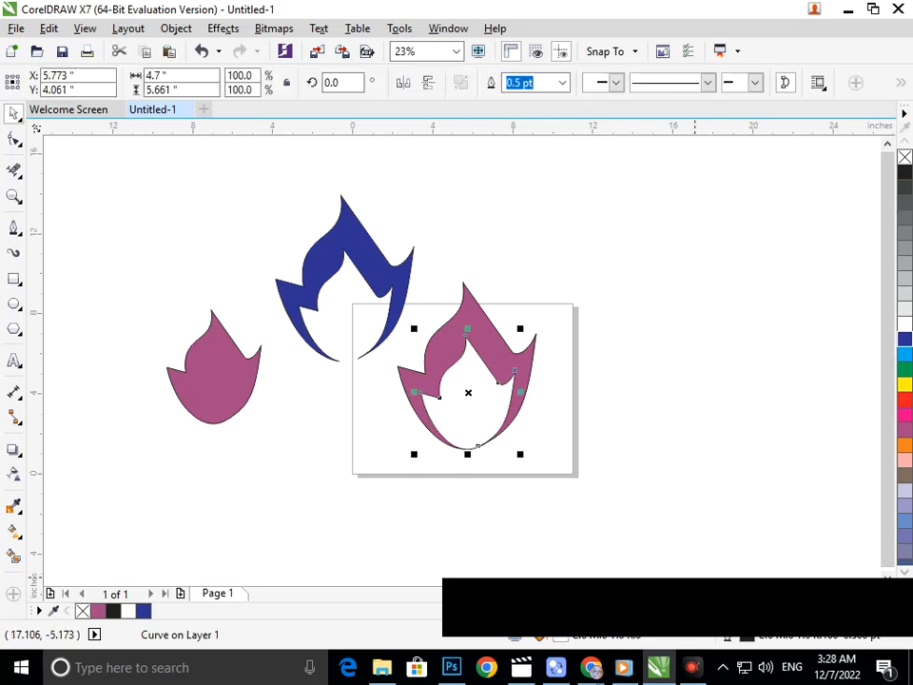
- Nudge the white inner flame slightly left and up inside the large purple flame
key(Left)
key(Left)
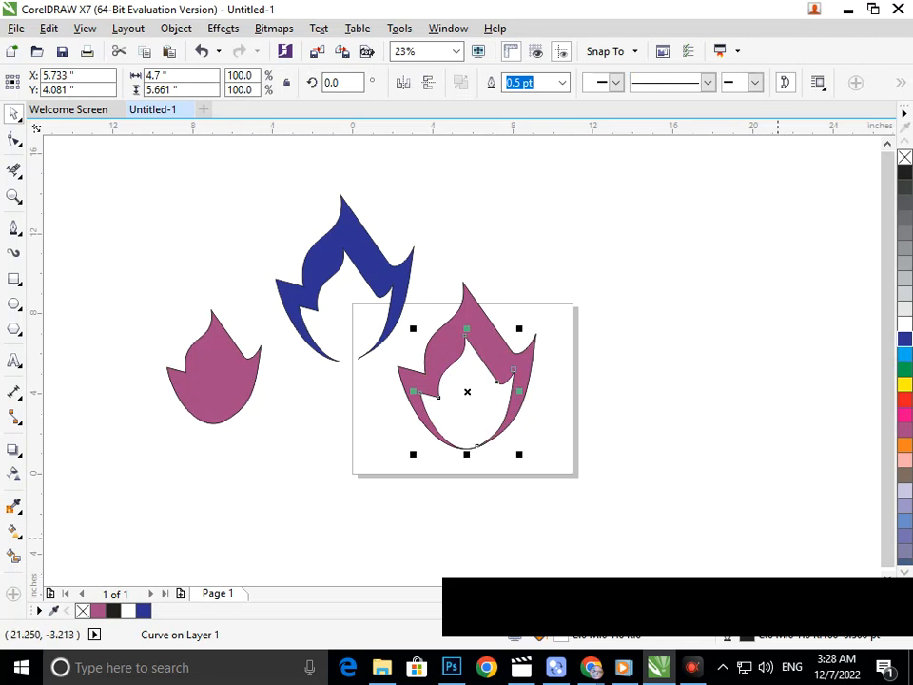
click(685, 392)
- Create a new shape from the band between the nested flames with Smart Fill and fill it blue
click(14, 556)
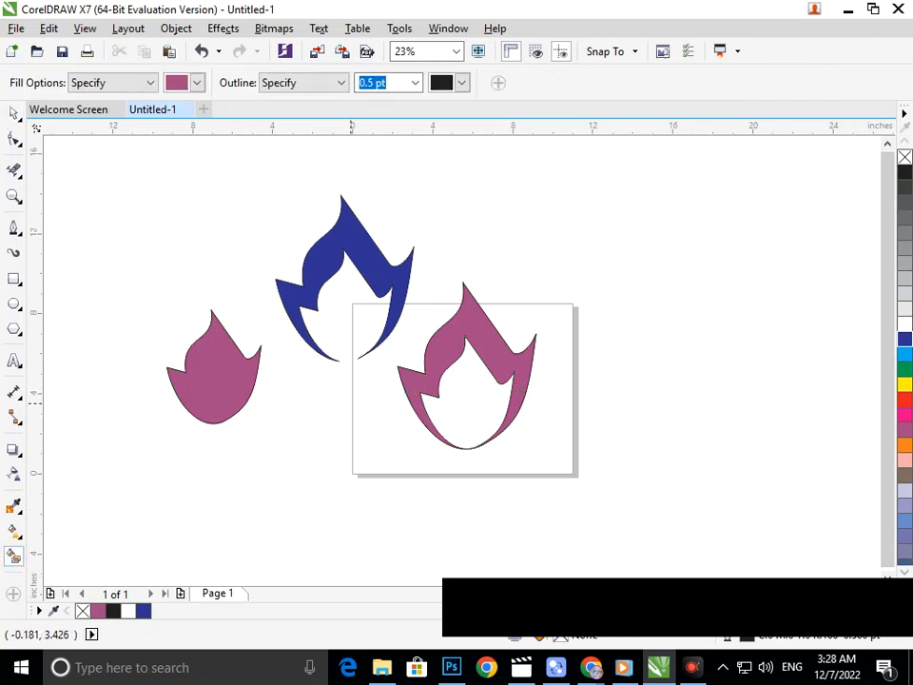
click(436, 351)
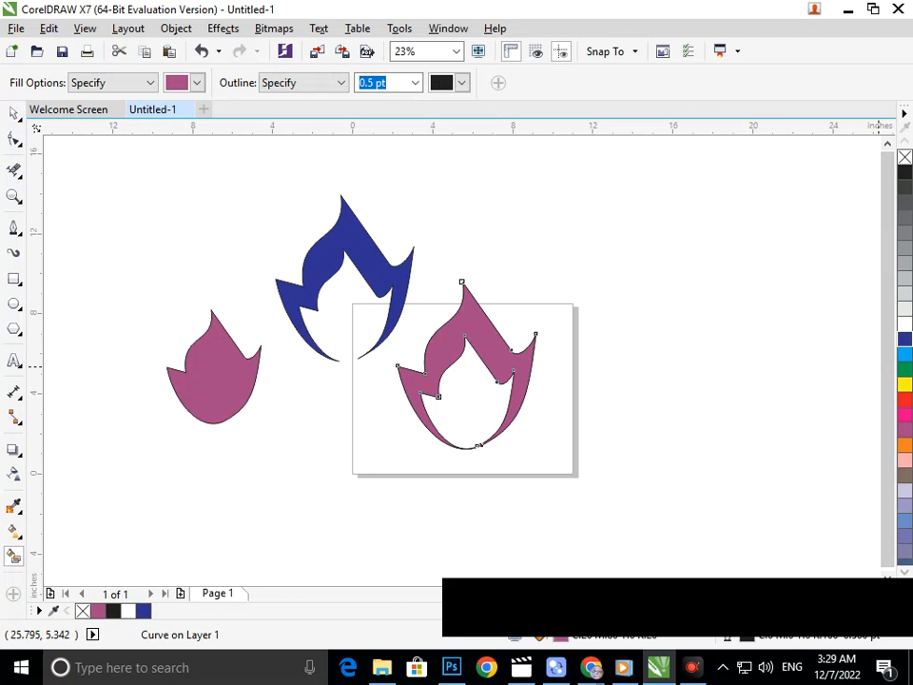
click(905, 338)
click(13, 112)
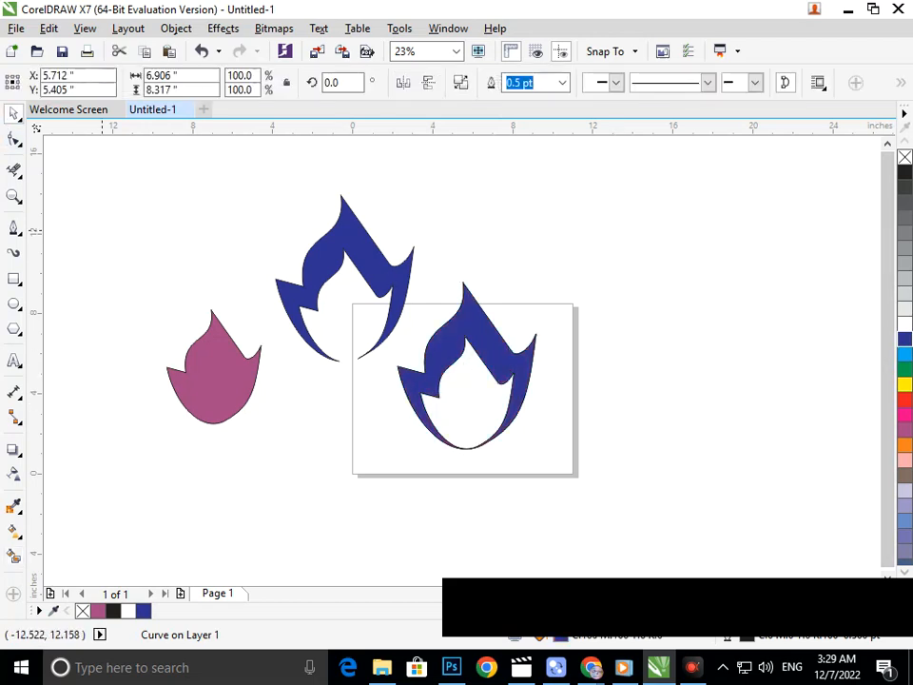
- Move the new blue band off the page to its upper right and examine whether its base joins
drag(474, 311, 693, 136)
click(720, 298)
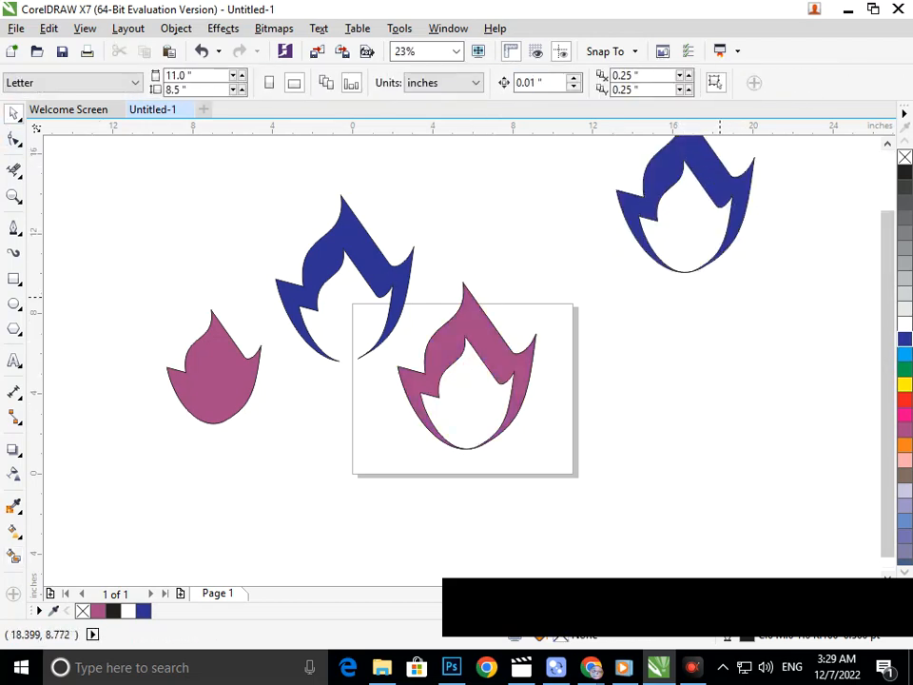
key(F2)
drag(643, 239, 739, 317)
key(F2)
drag(373, 302, 566, 363)
key(F3)
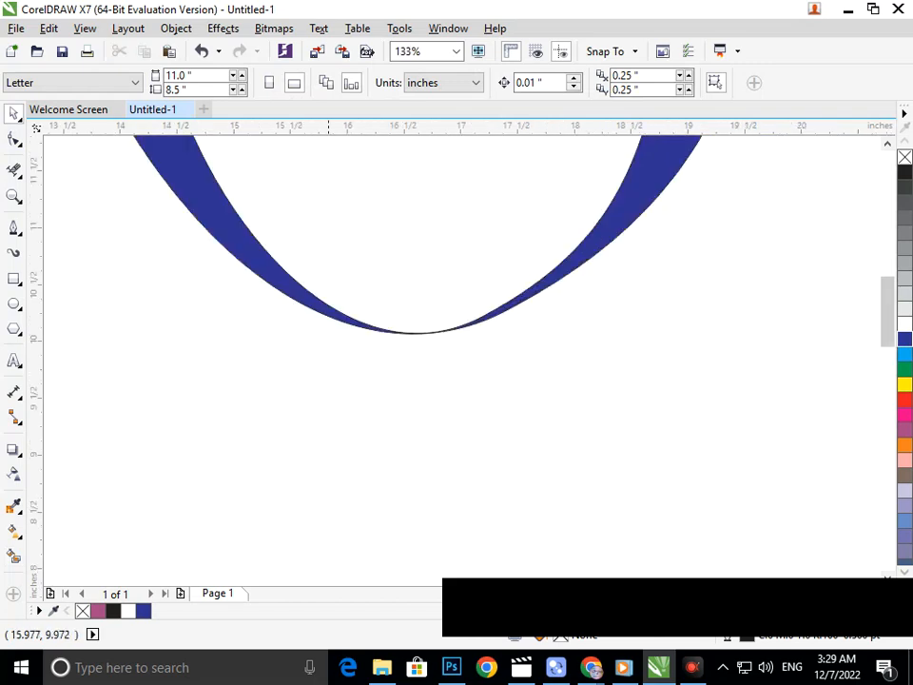
key(F3)
- Delete the leftover purple flames, the earlier open blue band and all remaining flame outlines
click(448, 372)
key(Delete)
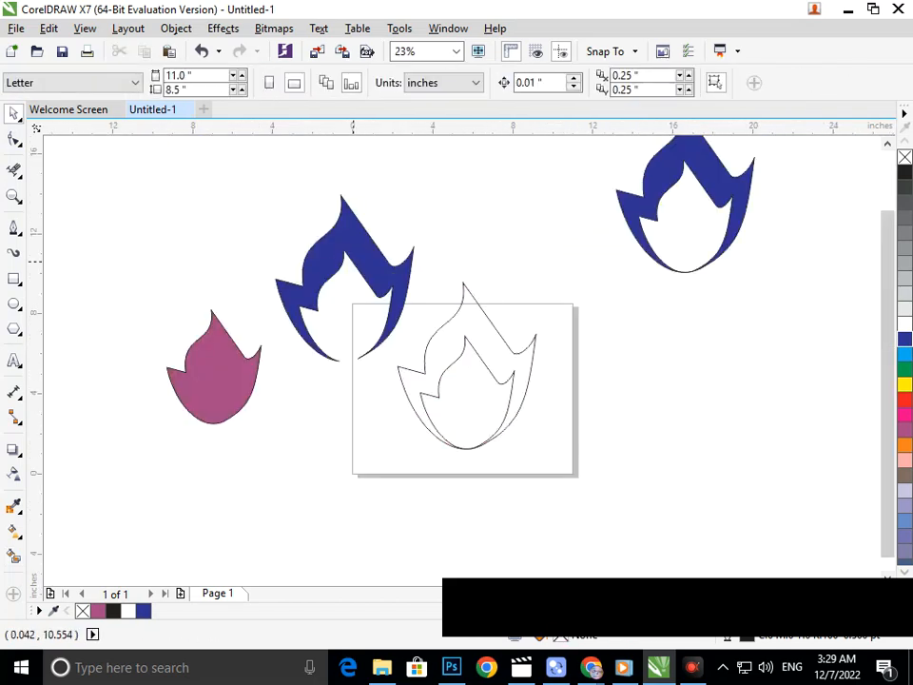
click(347, 271)
key(Delete)
click(214, 371)
key(Delete)
click(425, 346)
key(Delete)
click(447, 339)
key(Delete)
click(227, 368)
key(Delete)
- Move the blue flame onto the page and rotate it slightly clockwise, to about 356.4 degrees
drag(665, 265, 439, 451)
click(408, 475)
click(409, 388)
click(409, 381)
mouse_move(380, 463)
mouse_down()
mouse_move(375, 457)
mouse_move(395, 460)
mouse_up()
click(654, 400)
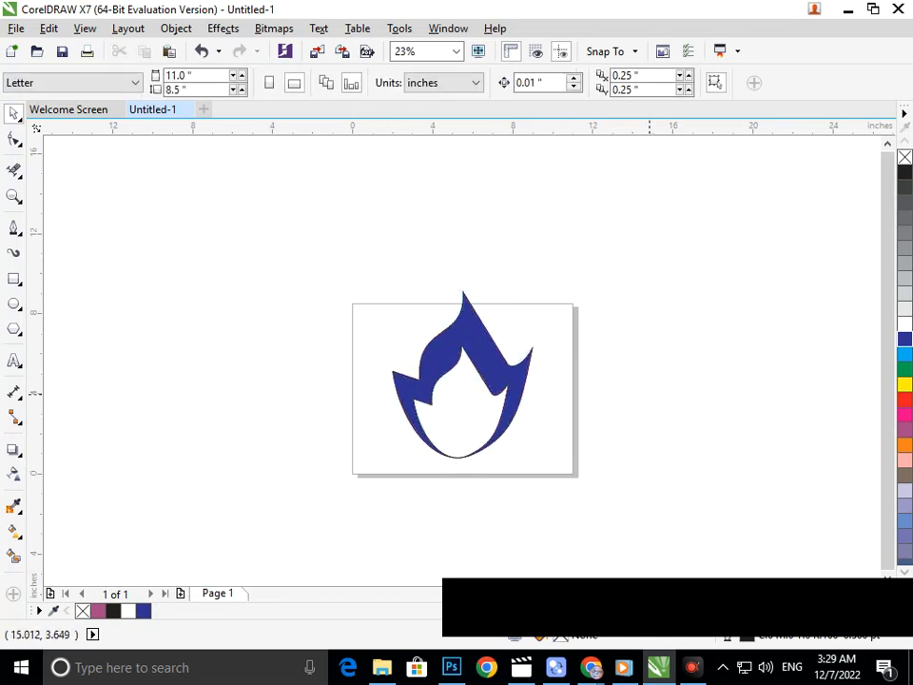
click(468, 460)
key(F10)
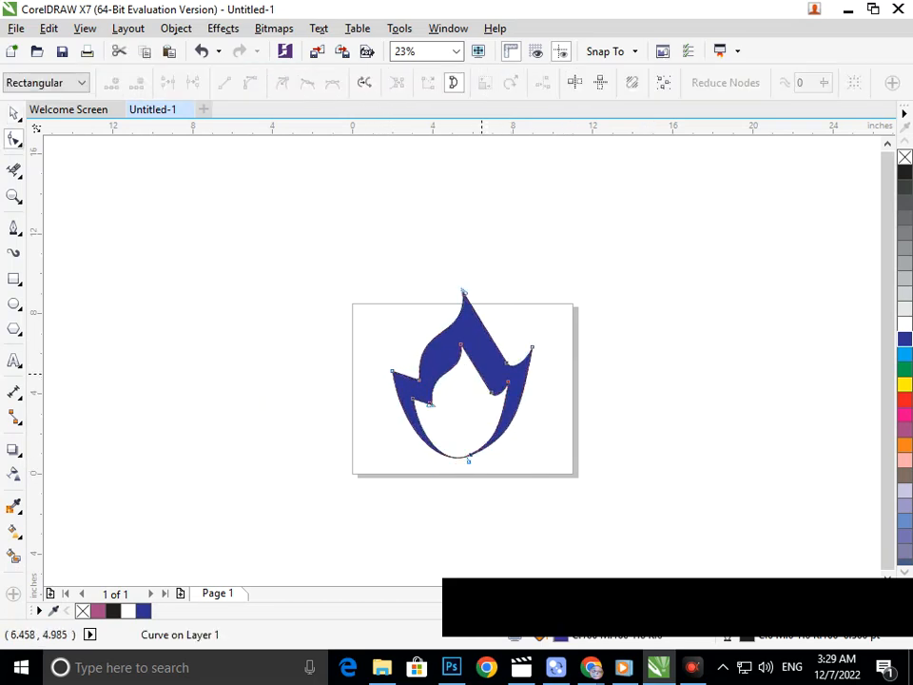
click(13, 113)
click(99, 294)
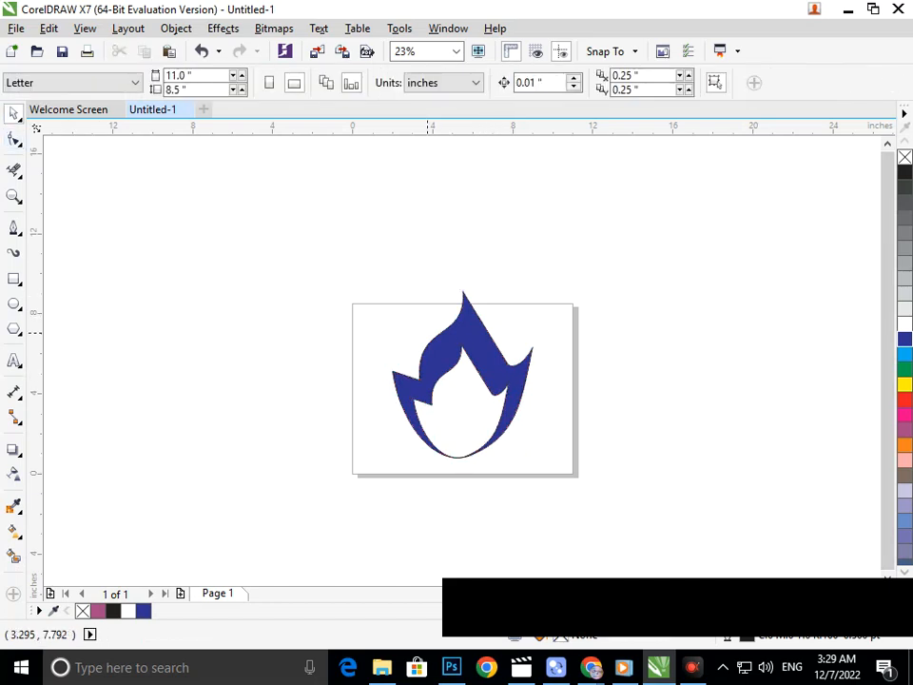
- Apply a linear blue-to-white gradient from the flame's left tip to its right tip with Interactive Fill
click(475, 342)
click(13, 530)
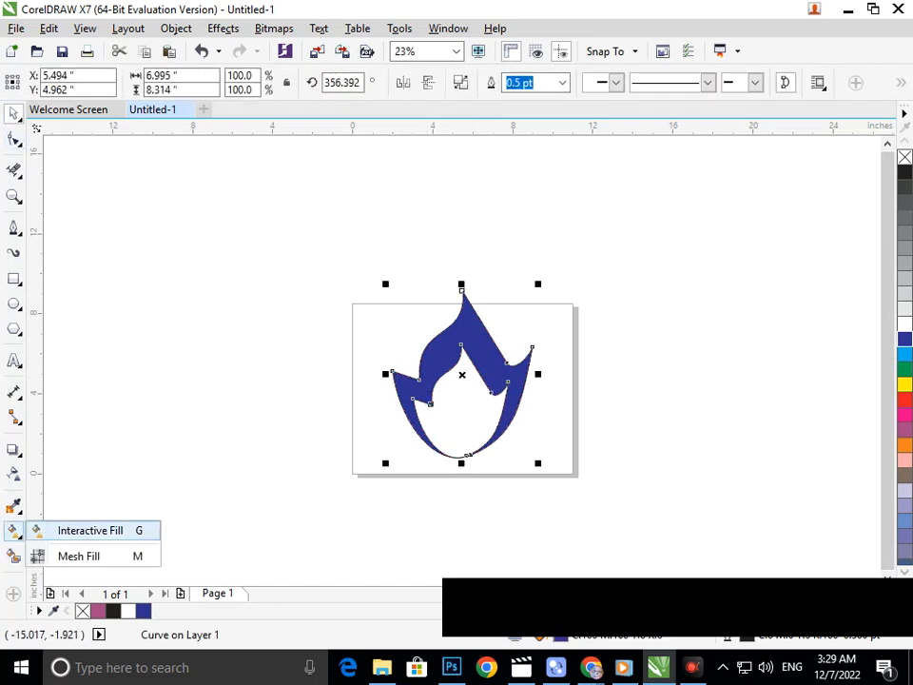
click(87, 528)
drag(392, 370, 528, 359)
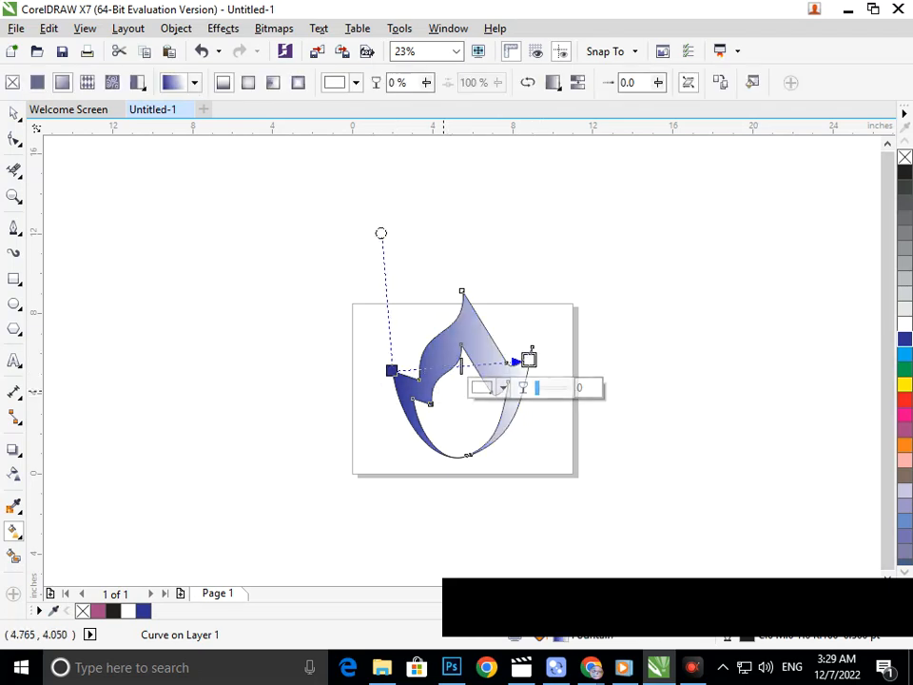
click(391, 370)
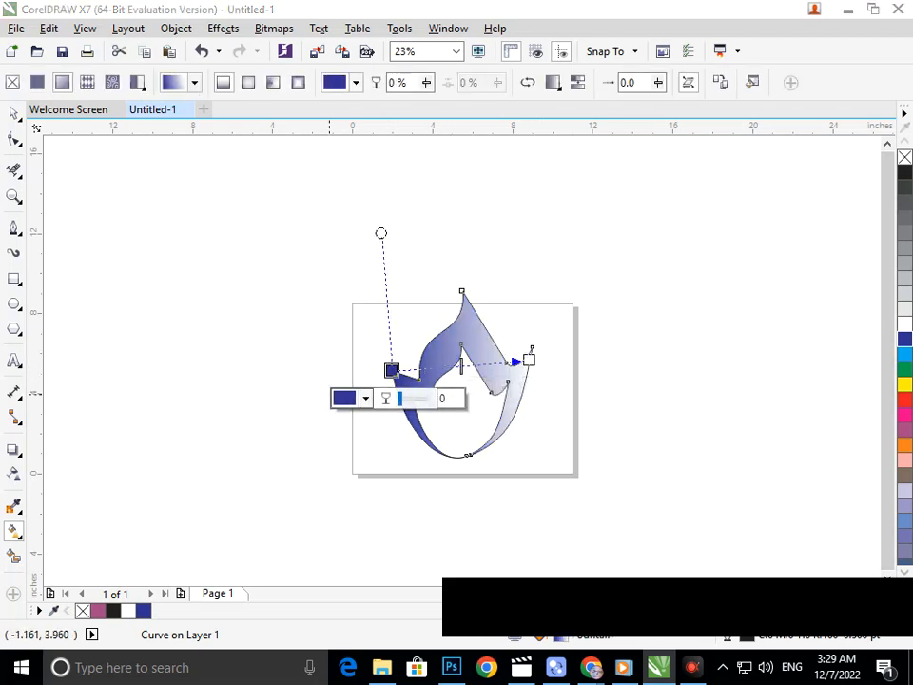
click(365, 397)
click(627, 308)
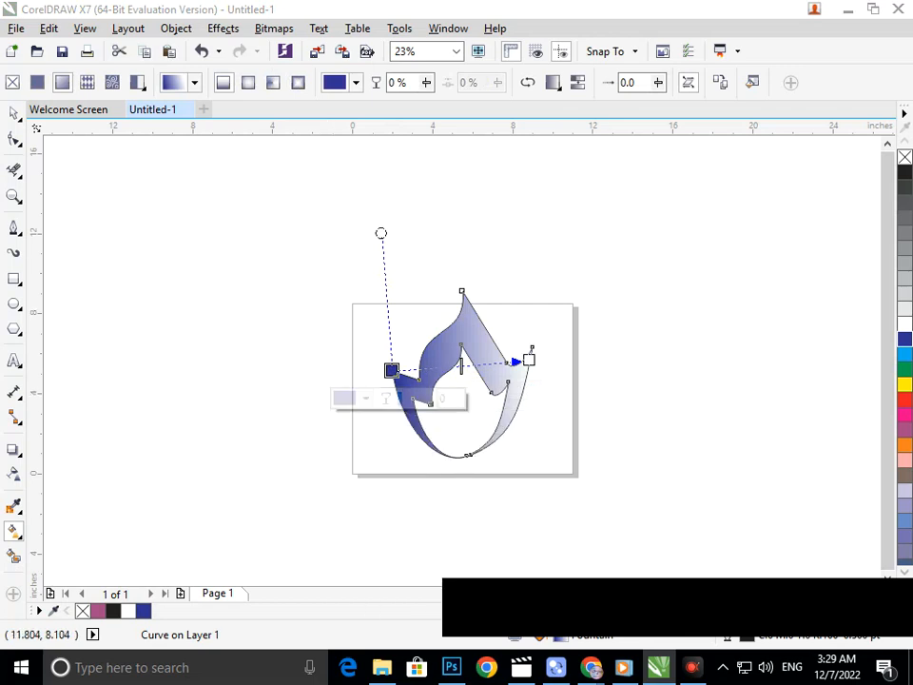
- Move the gradient-filled flame off the page, up and to the left
click(14, 113)
click(242, 297)
click(502, 389)
drag(502, 389, 241, 251)
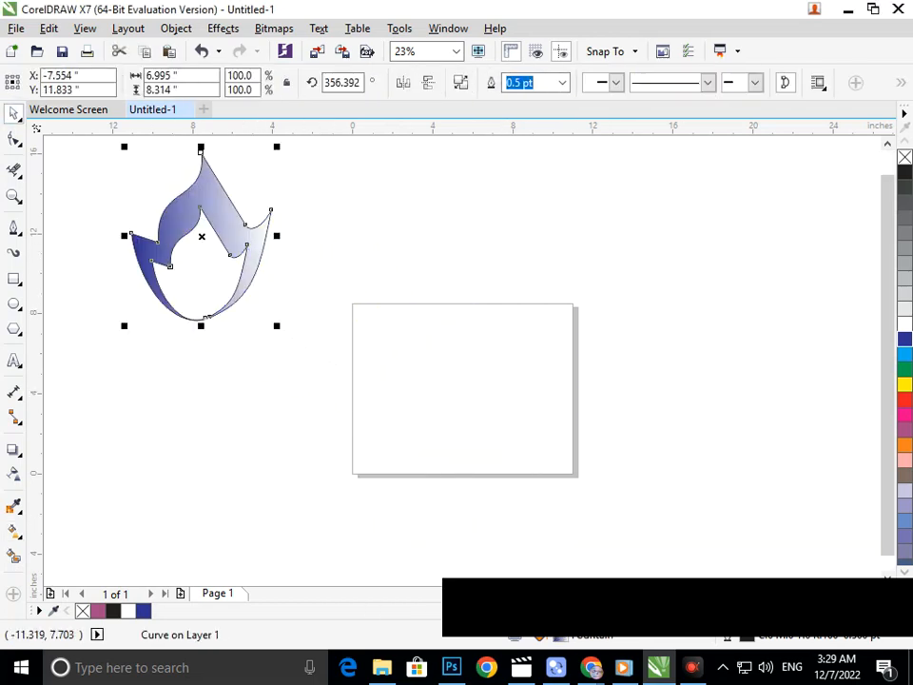
- Set the start colour of the flame's gradient to green, about C64 M24 Y100 K7
click(14, 530)
click(91, 530)
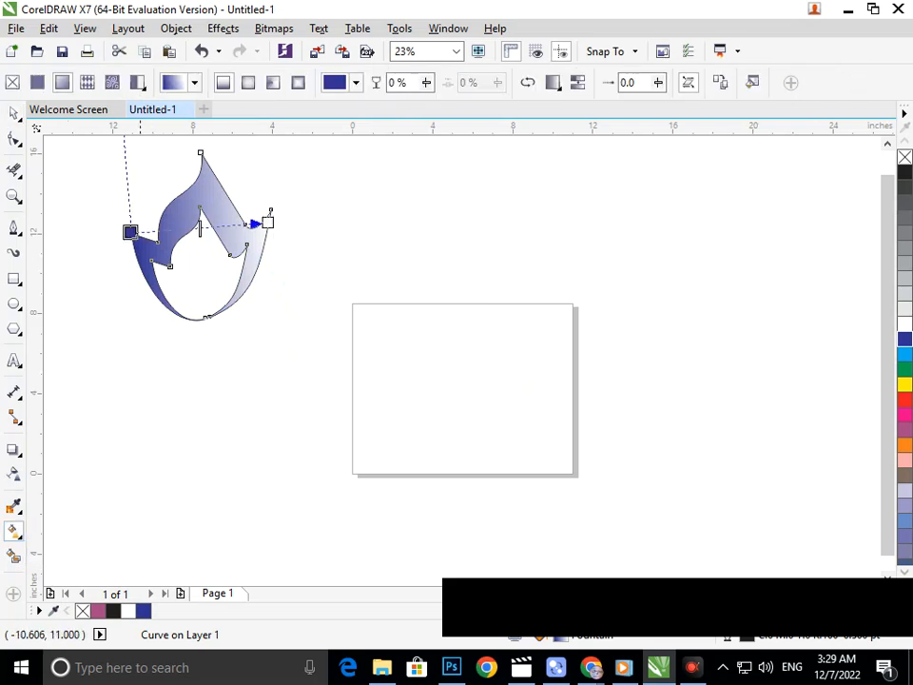
click(130, 232)
click(104, 259)
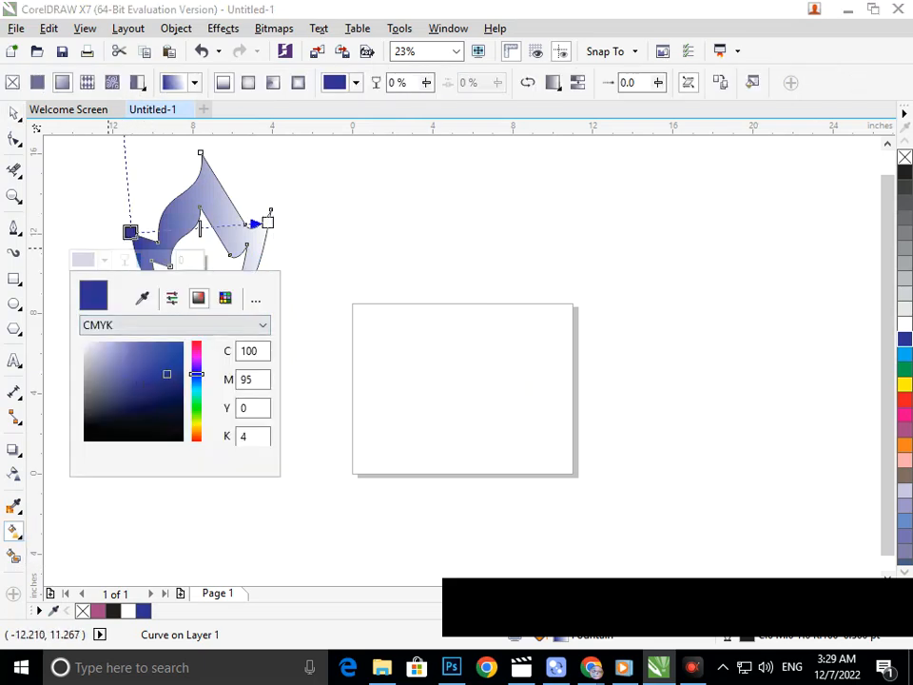
click(197, 417)
click(171, 389)
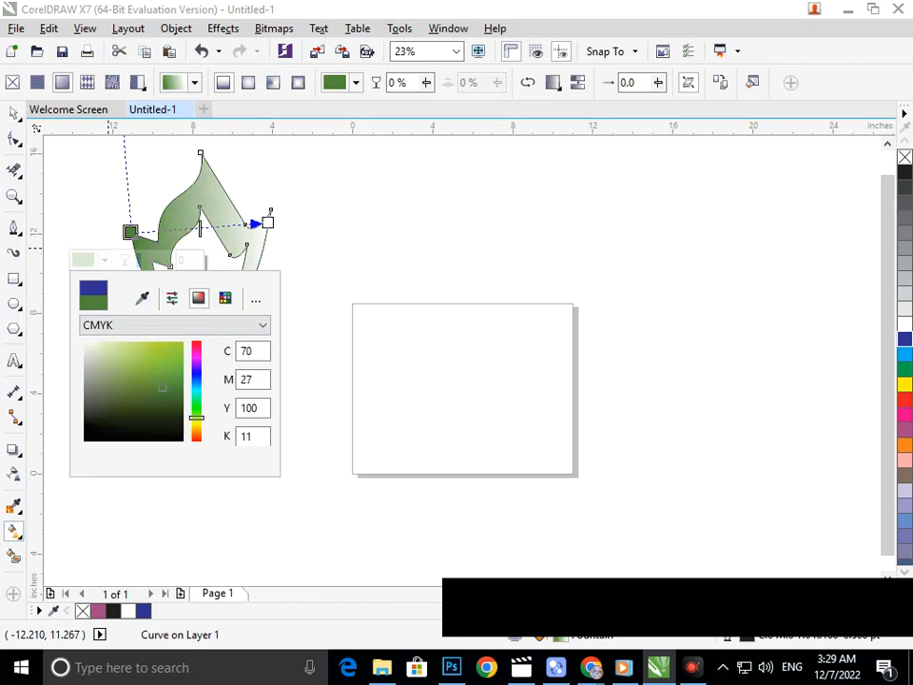
click(147, 384)
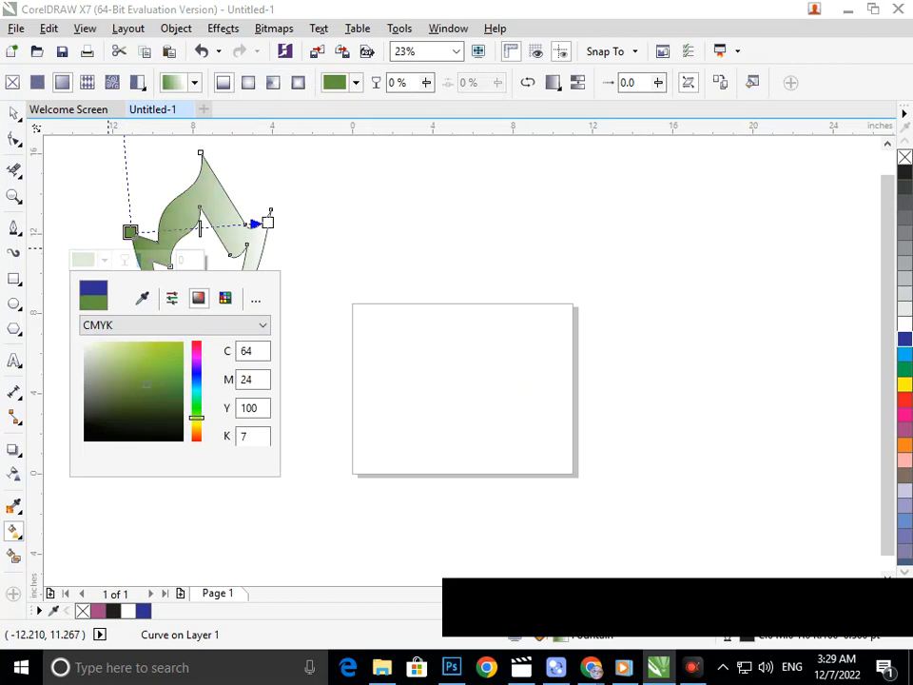
click(265, 222)
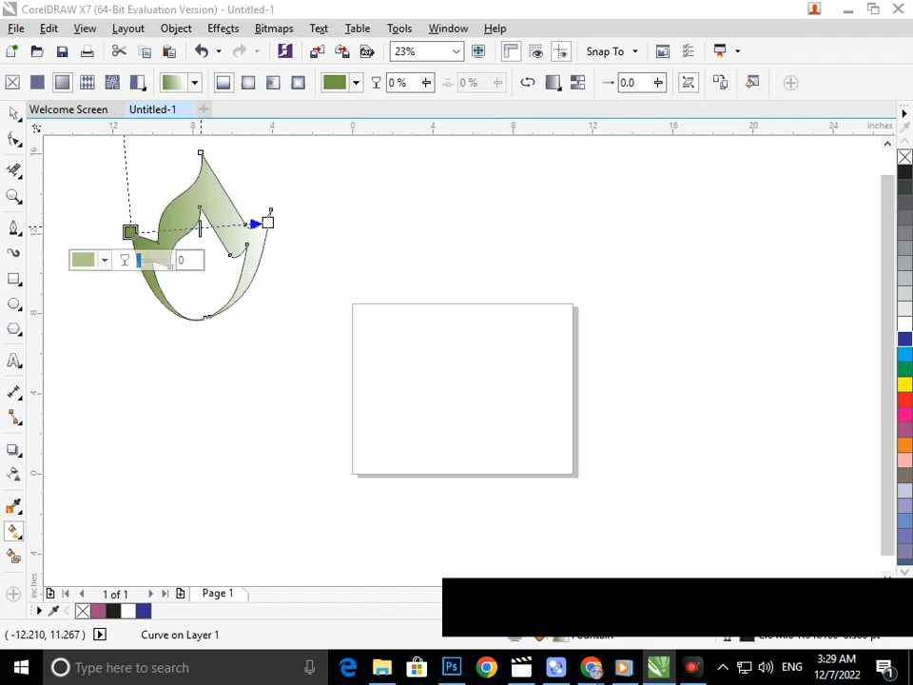
- Set the end colour of the flame's gradient to light blue, #52C6F0
click(266, 222)
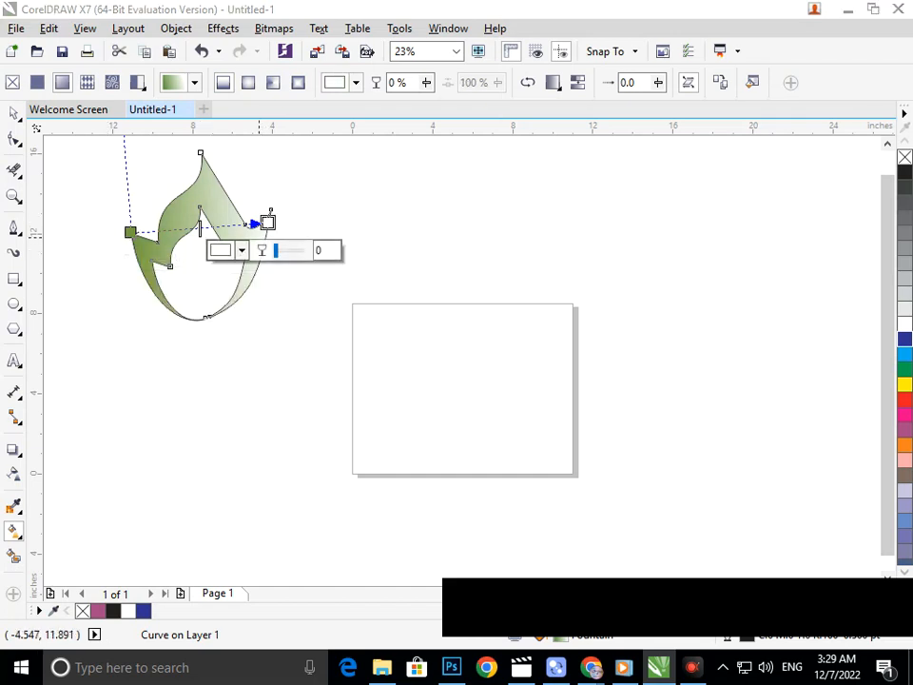
click(225, 249)
click(251, 334)
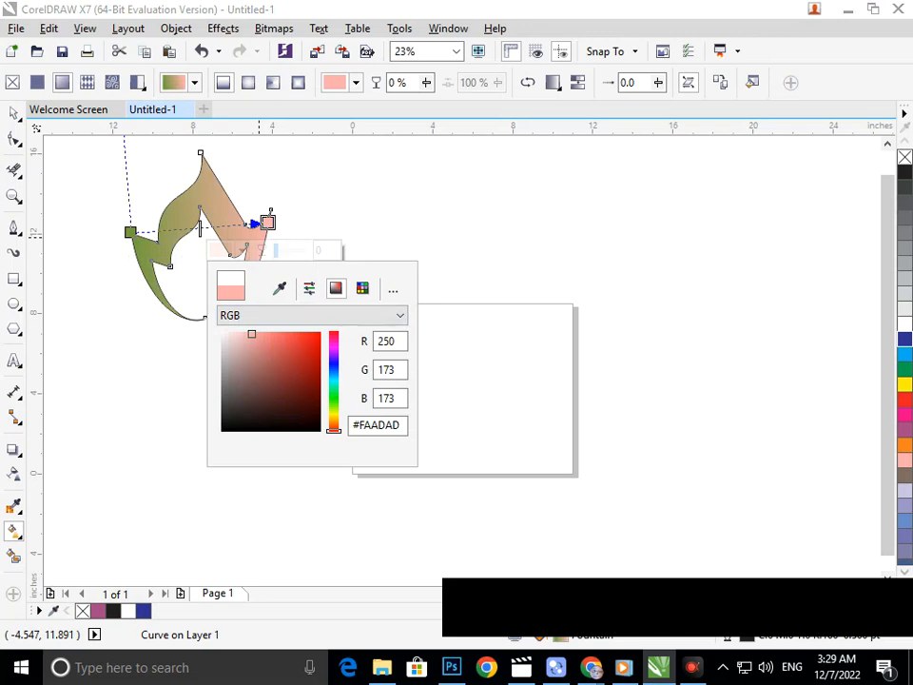
drag(251, 334, 251, 340)
click(334, 372)
click(334, 376)
click(274, 339)
click(295, 346)
click(286, 338)
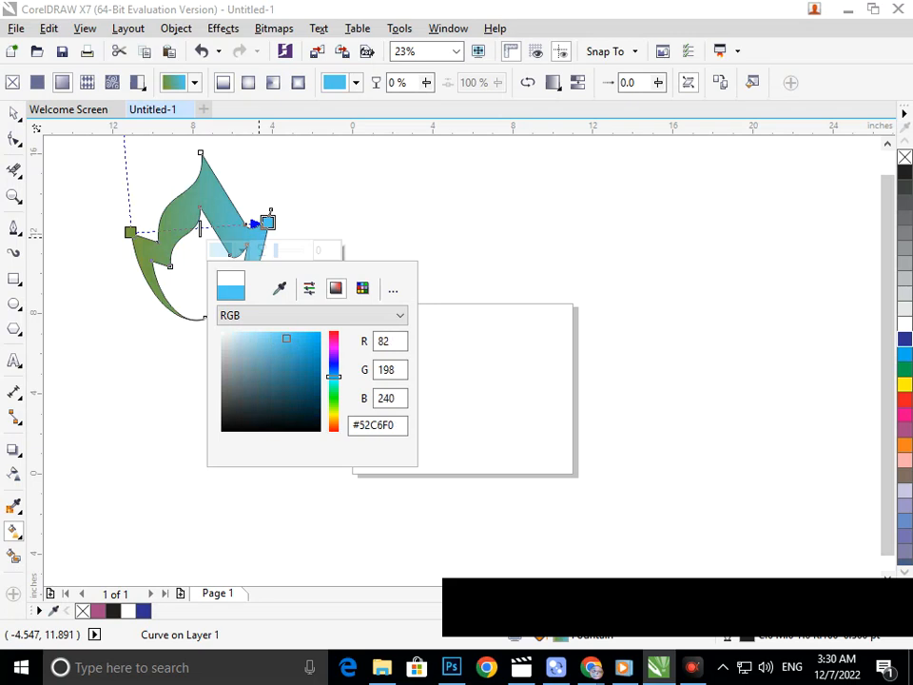
click(242, 250)
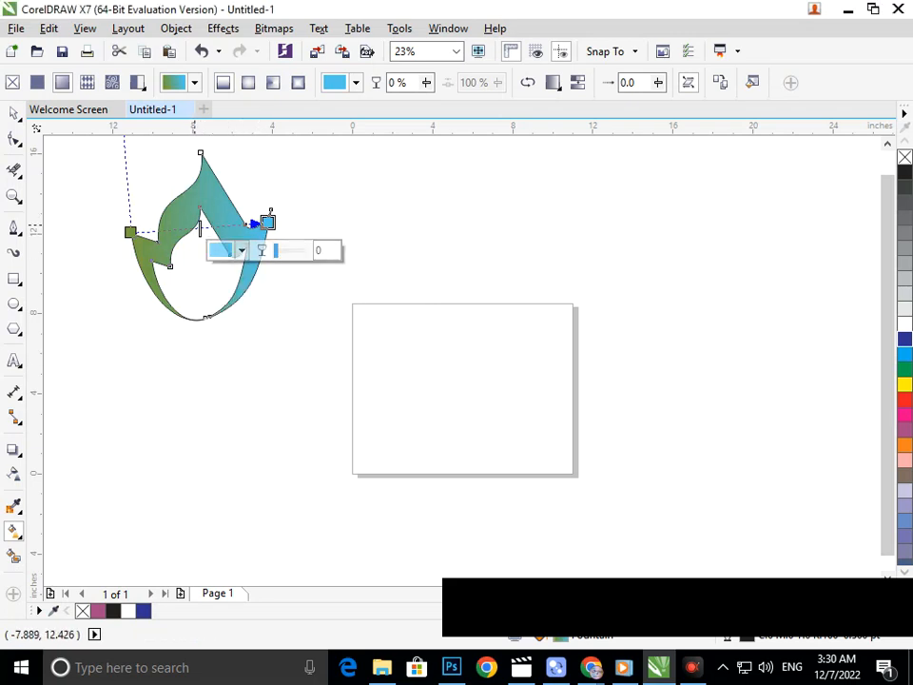
- Add a middle colour node at 46% of the flame's gradient and set it to bright blue, #21B9FF
double_click(194, 226)
click(154, 255)
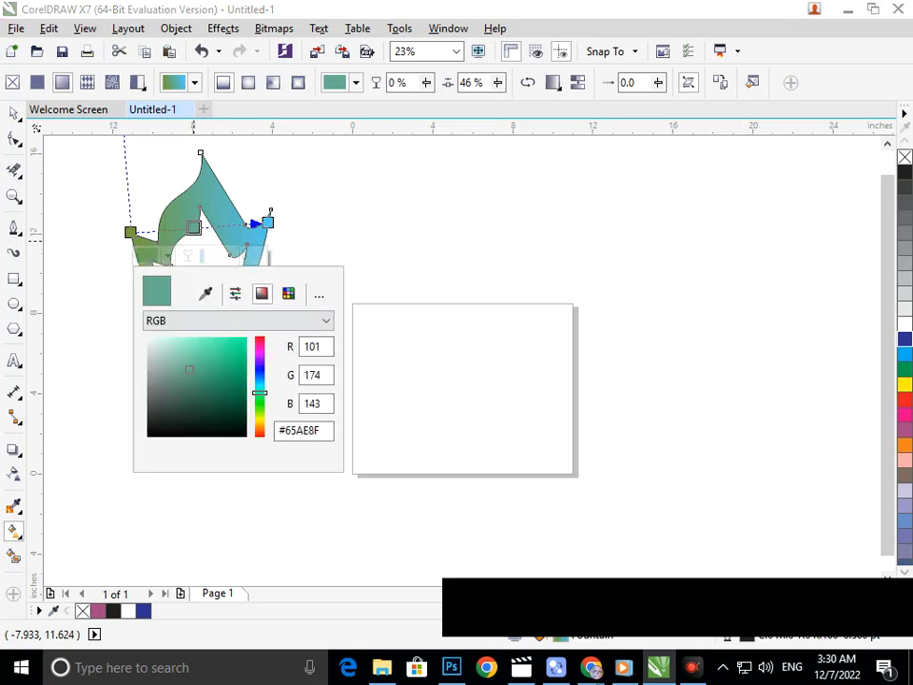
click(260, 347)
click(234, 338)
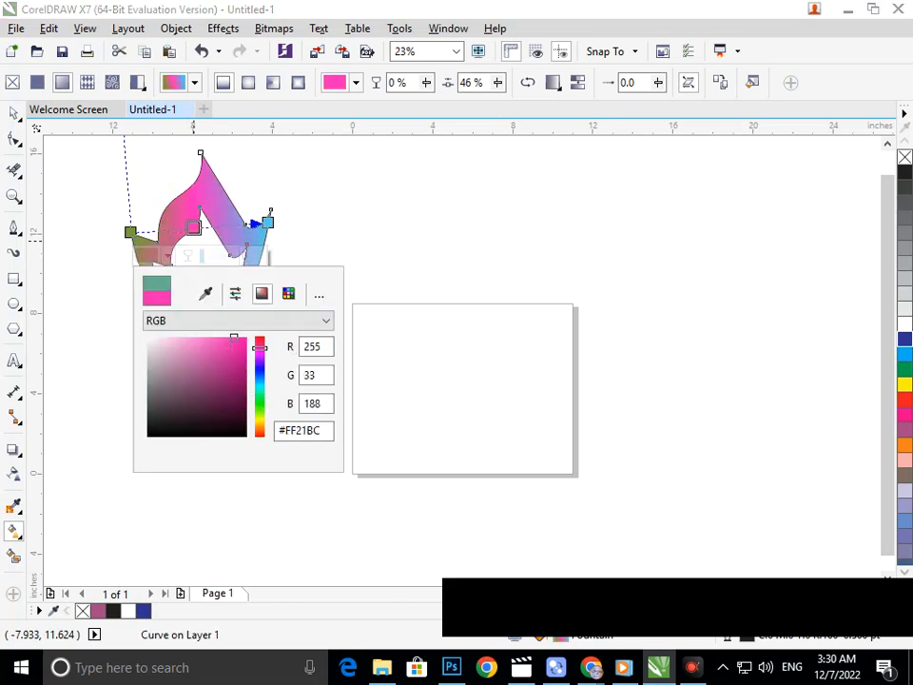
click(259, 342)
click(259, 433)
click(260, 429)
drag(260, 429, 260, 381)
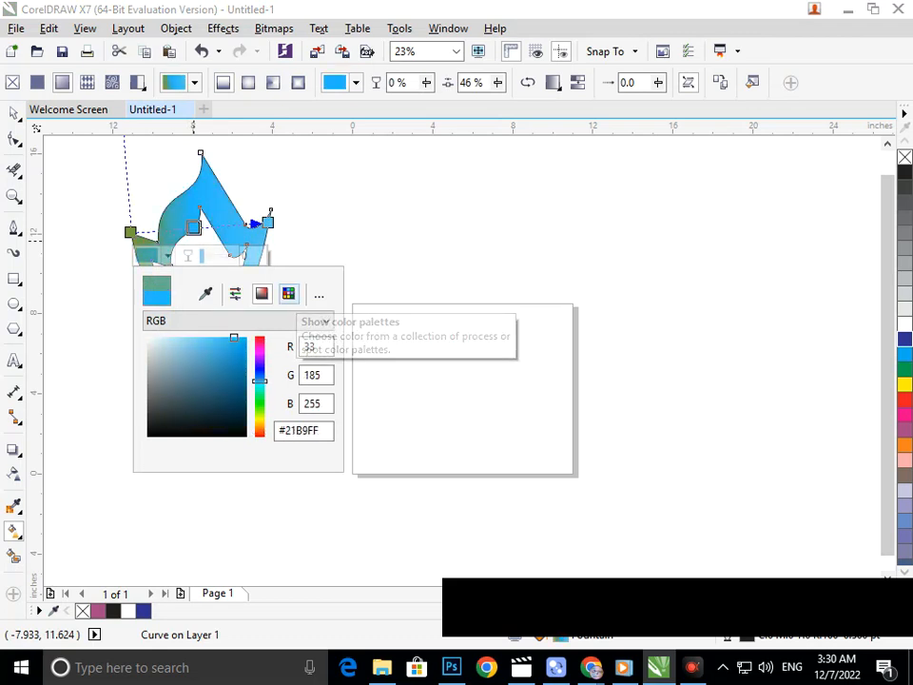
- Try PANTONE solid coated colours on the gradient's middle node, from teal and gold to dark brown C54 M51 Y100 K35
click(288, 294)
click(240, 343)
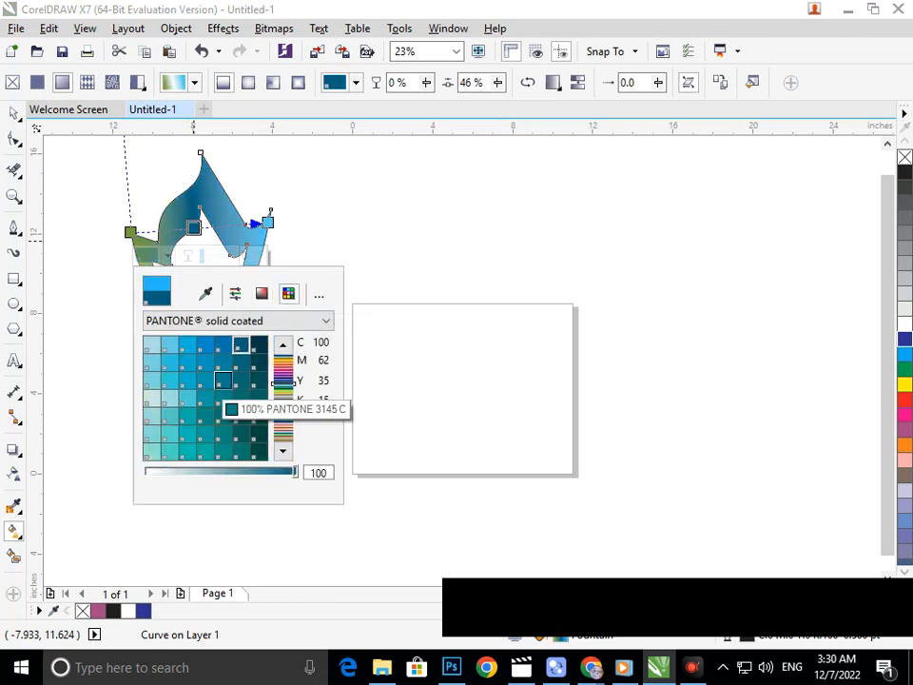
click(223, 416)
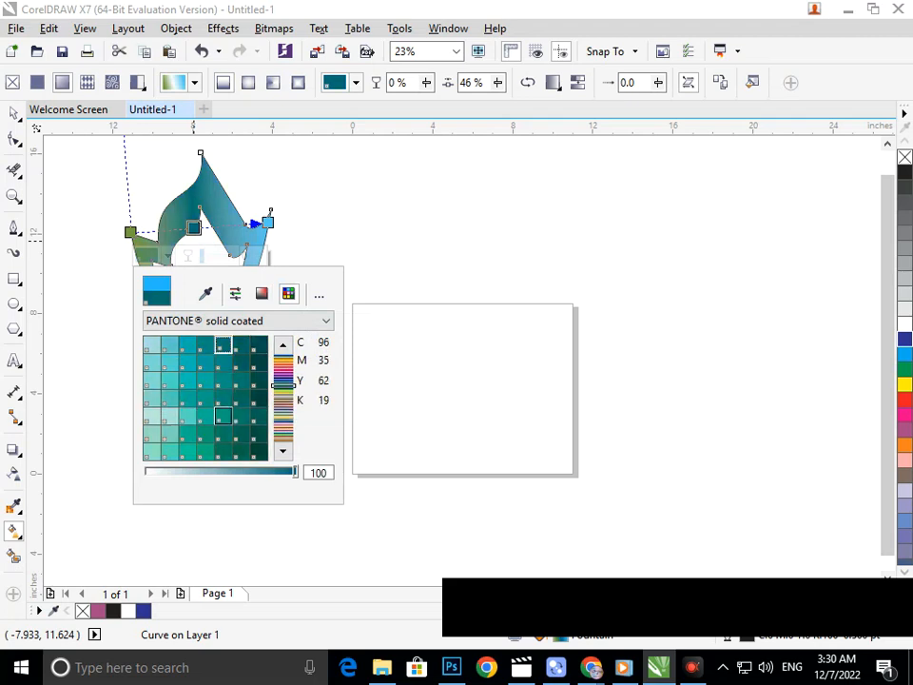
click(284, 427)
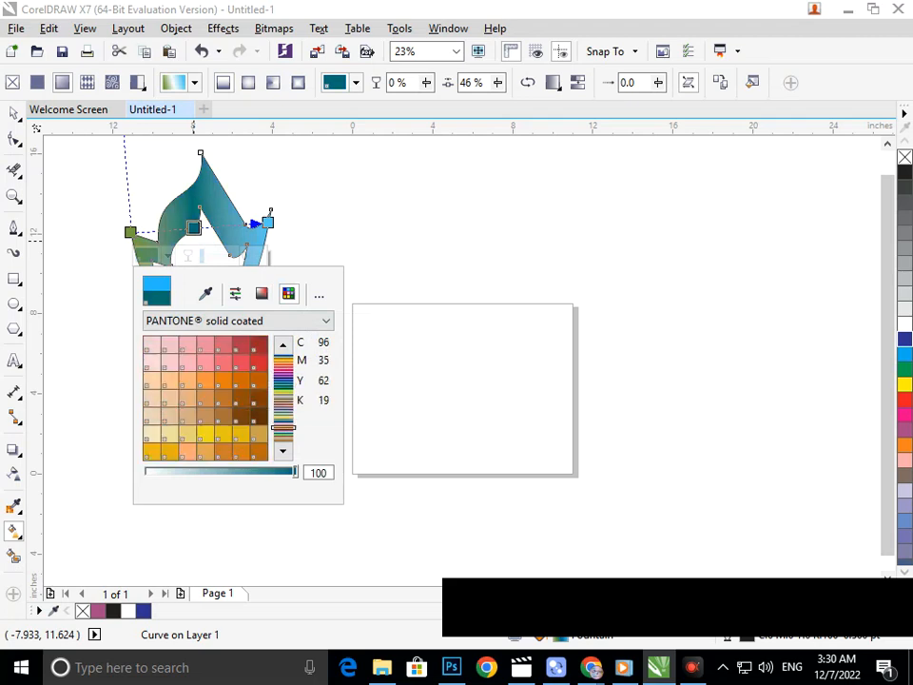
click(241, 433)
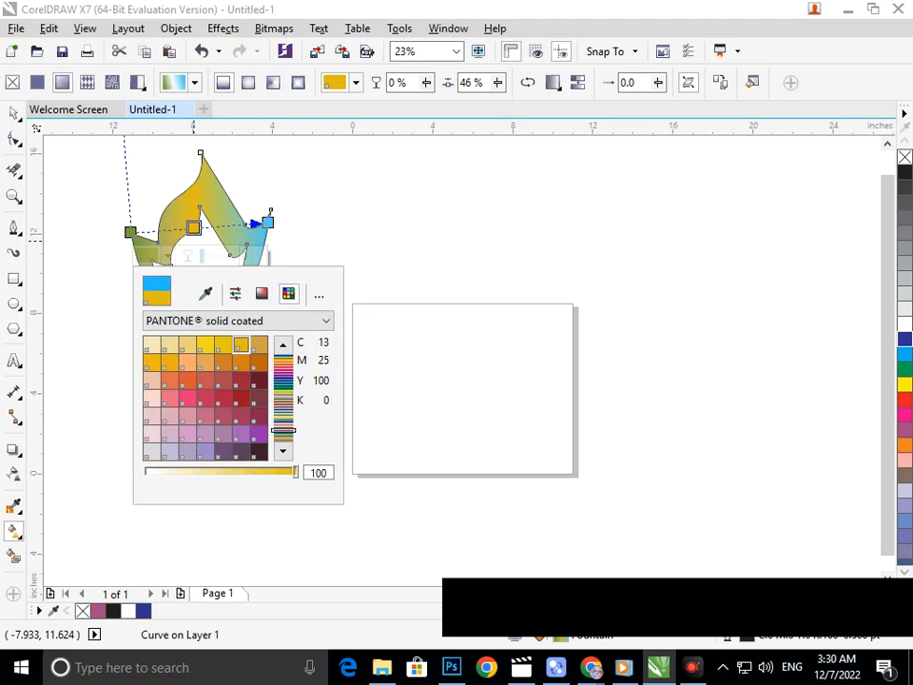
click(284, 418)
click(259, 399)
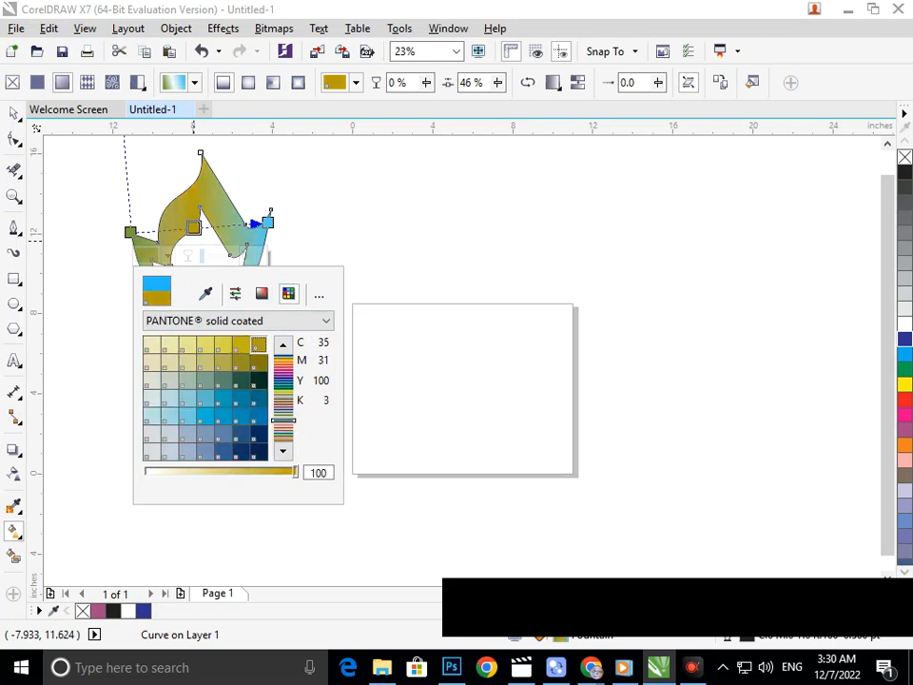
click(283, 392)
click(259, 399)
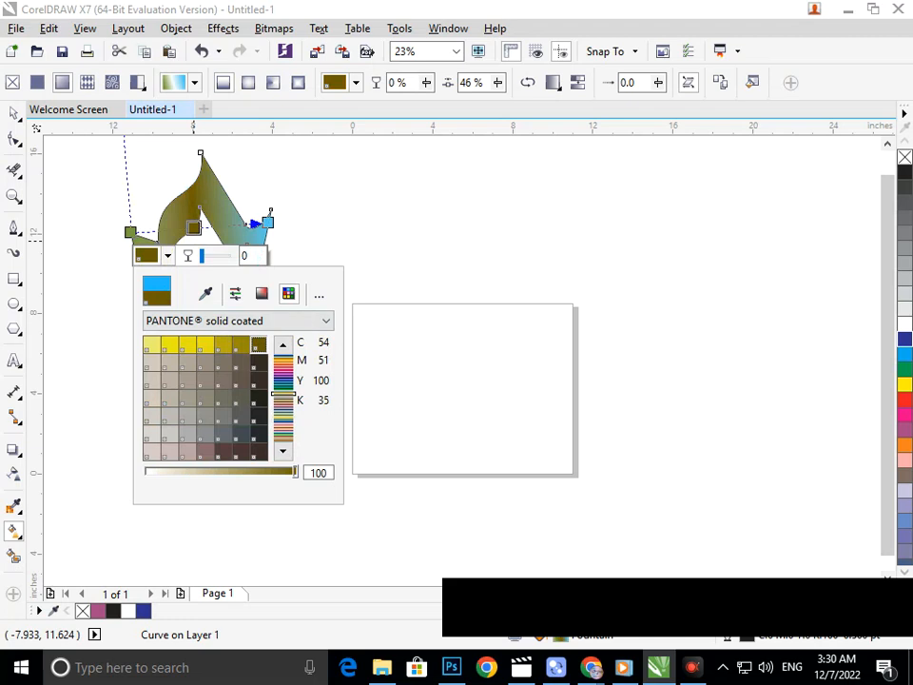
click(15, 113)
click(187, 431)
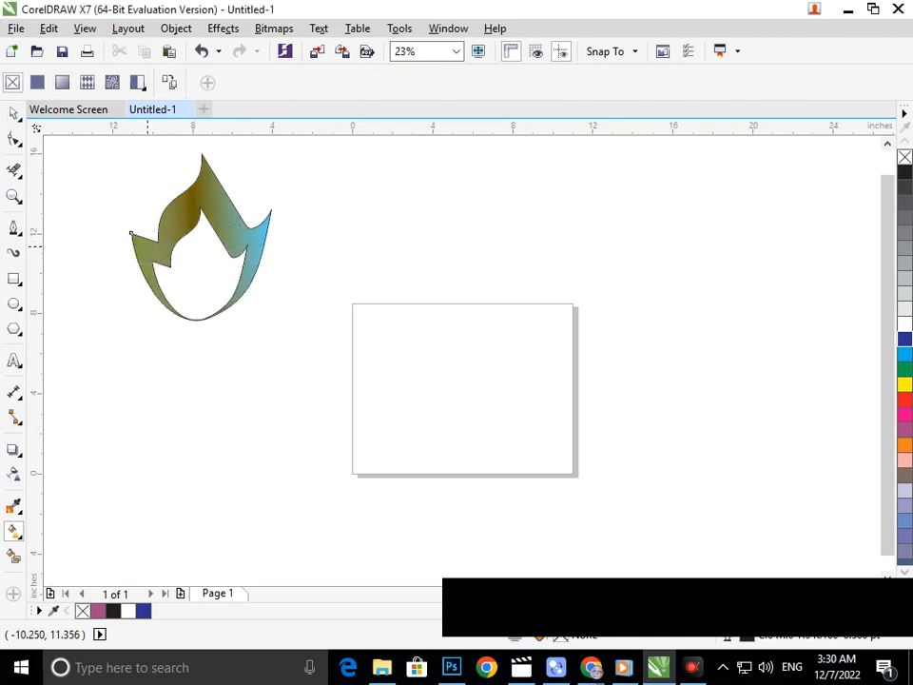
- Set the middle colour node of the flame's gradient to PANTONE solid coated purple, C73 M95 Y0 K0
click(147, 246)
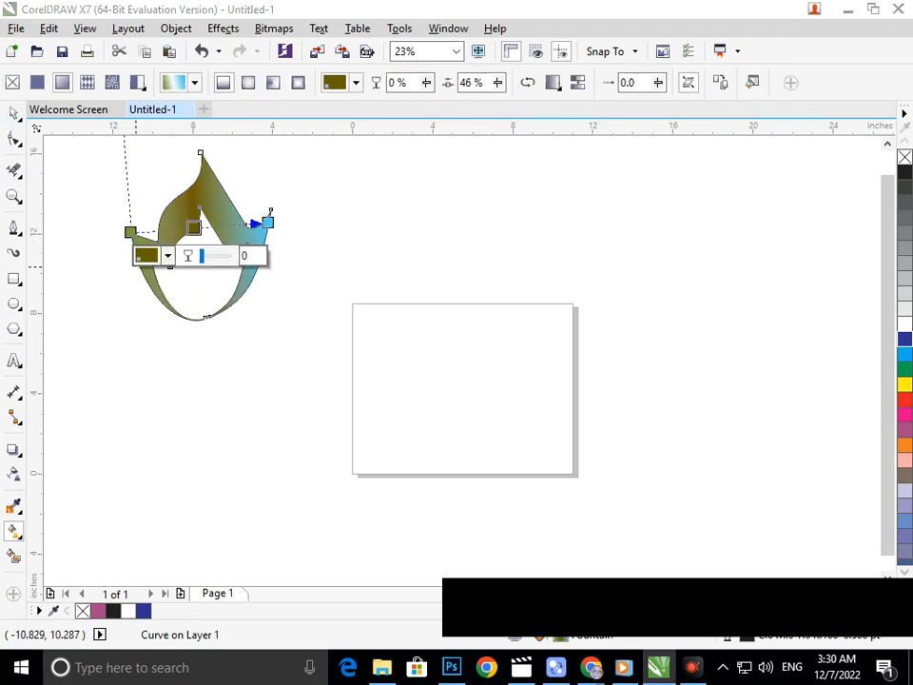
click(167, 256)
click(283, 385)
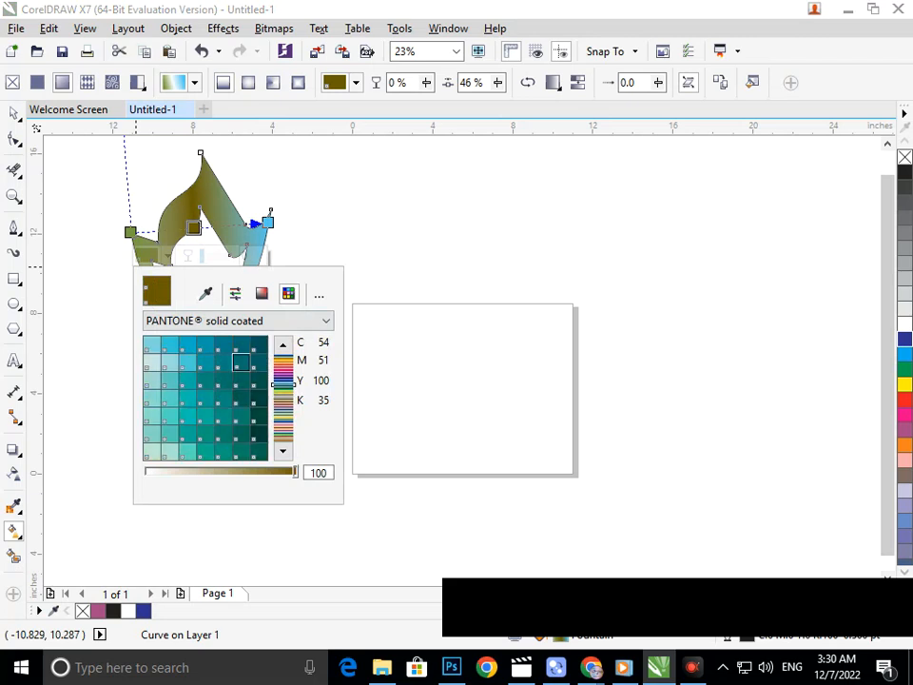
click(241, 362)
click(283, 378)
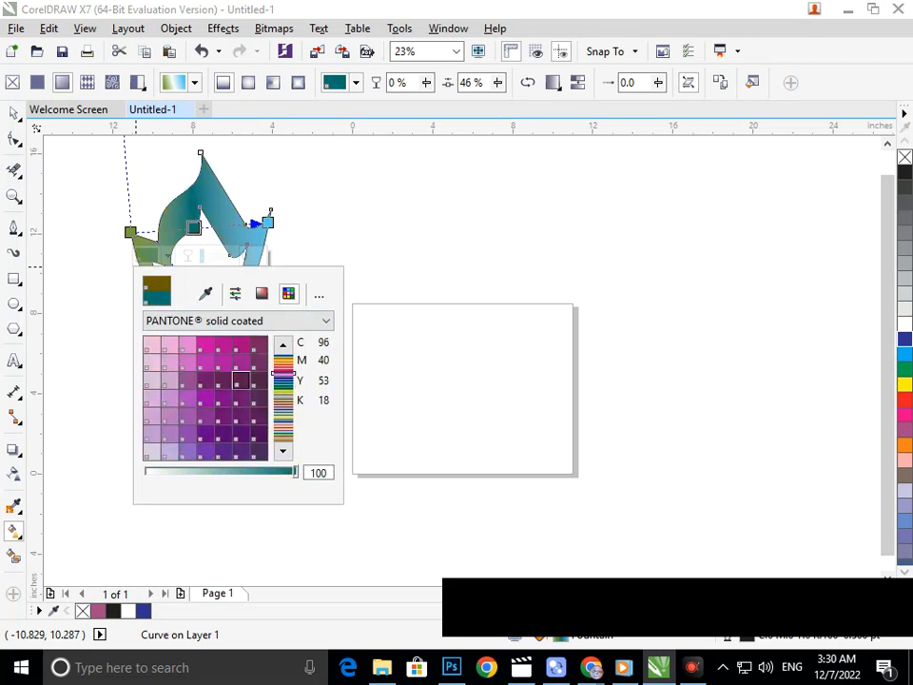
click(206, 345)
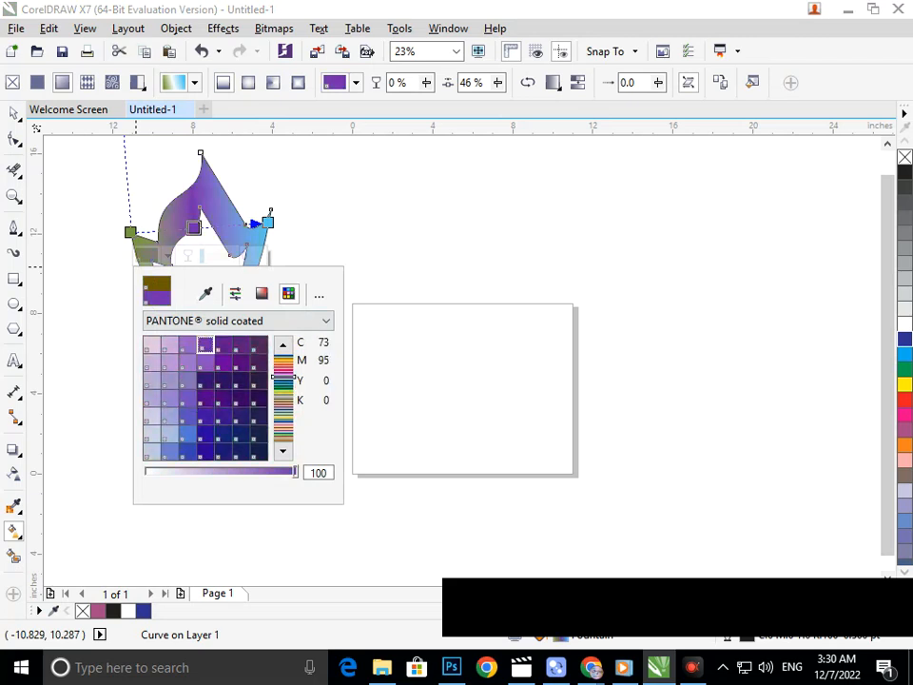
click(375, 338)
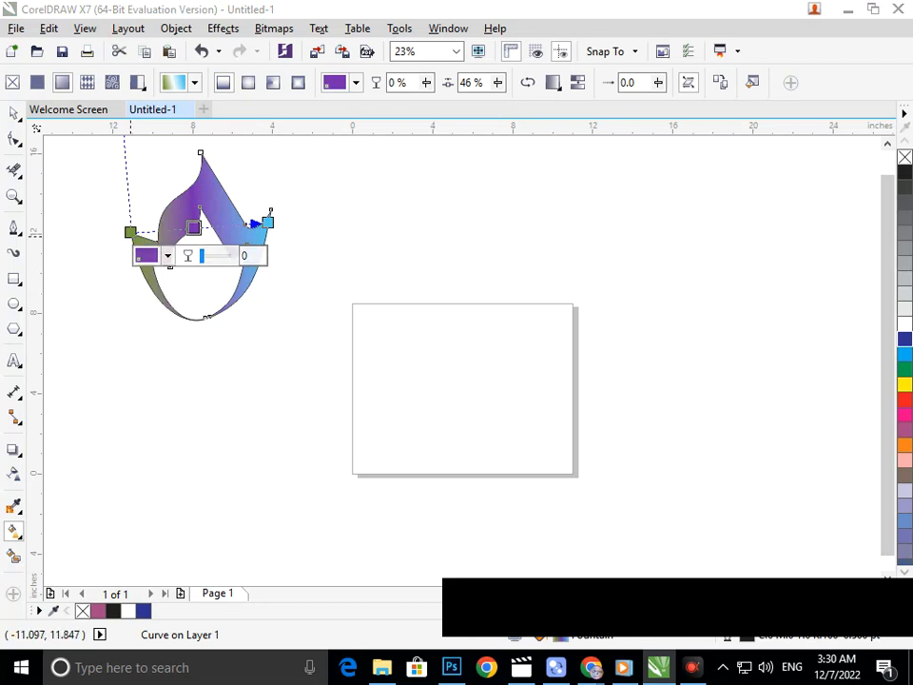
- Set the start colour of the flame's gradient to a brownish orange from the colour palettes
click(132, 230)
click(104, 259)
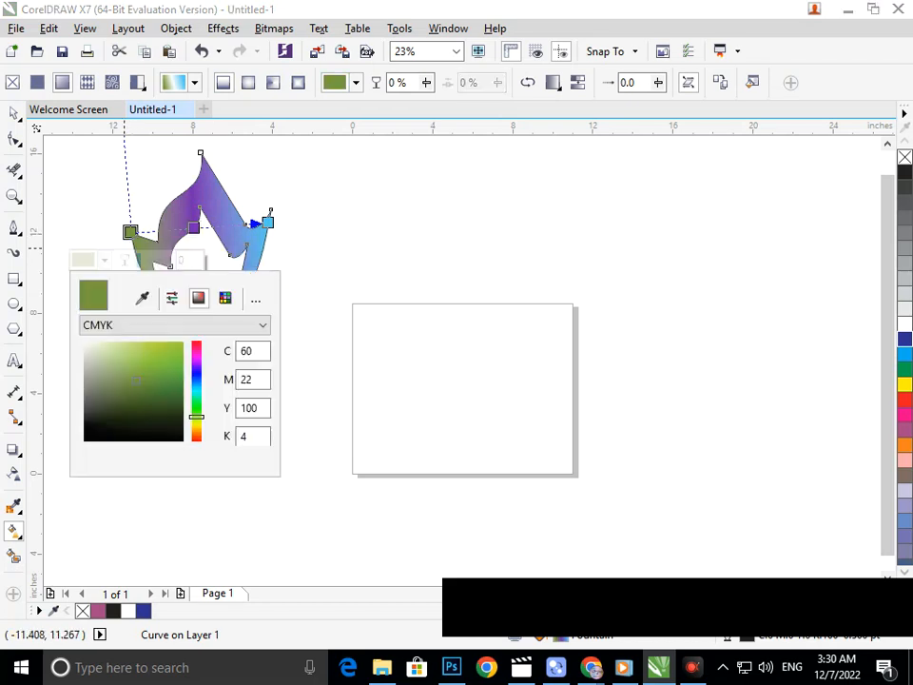
click(196, 435)
click(167, 374)
click(179, 345)
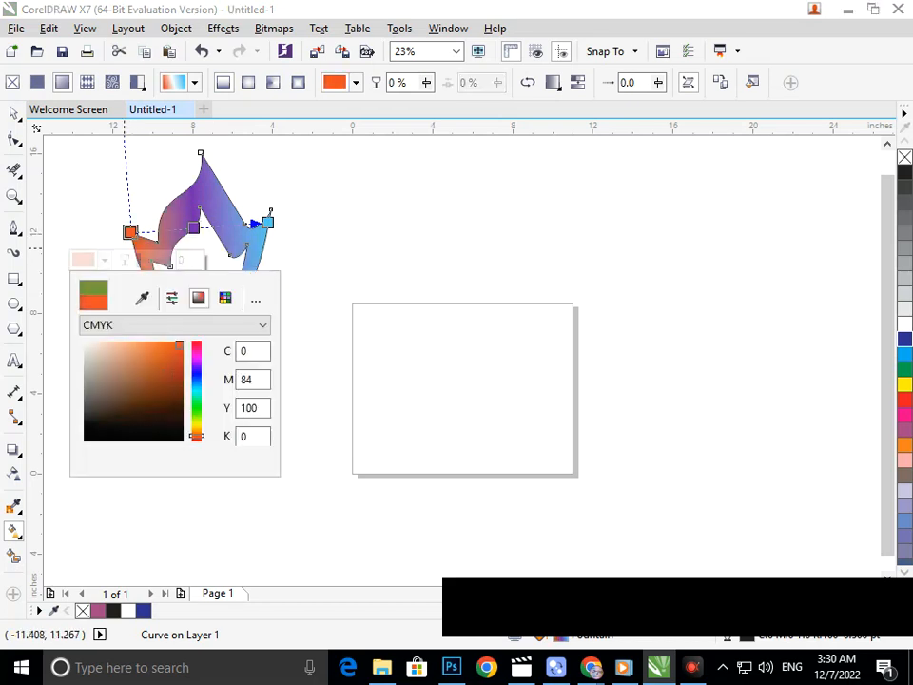
click(196, 440)
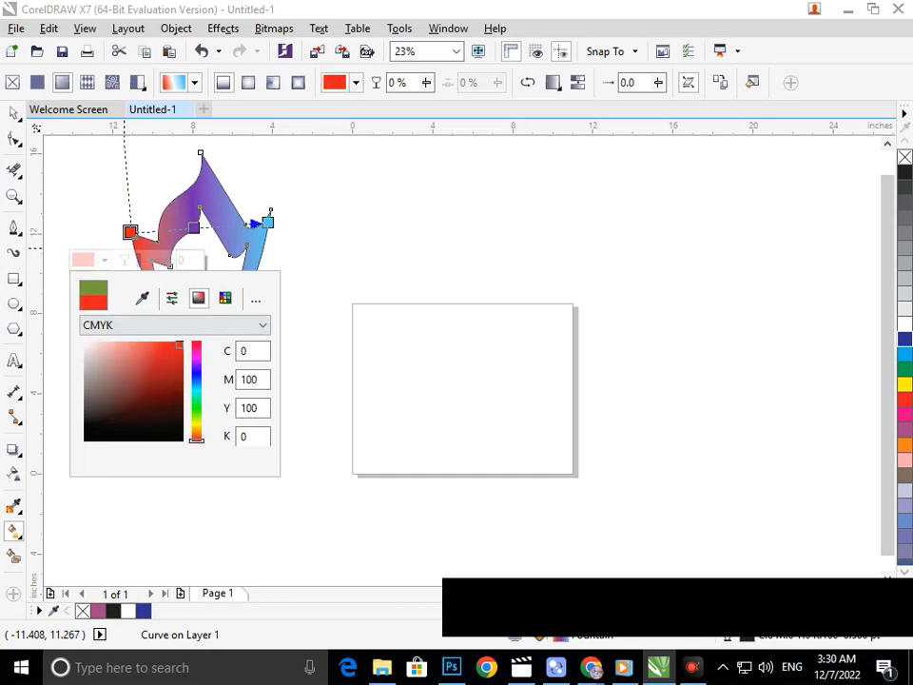
drag(195, 439, 196, 434)
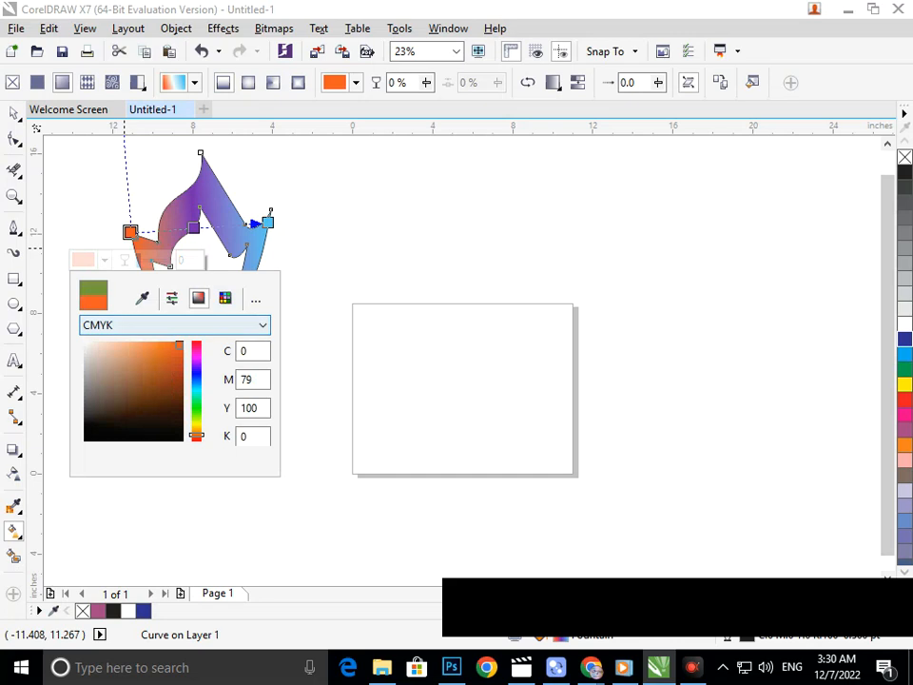
click(224, 297)
click(220, 440)
click(178, 439)
click(305, 406)
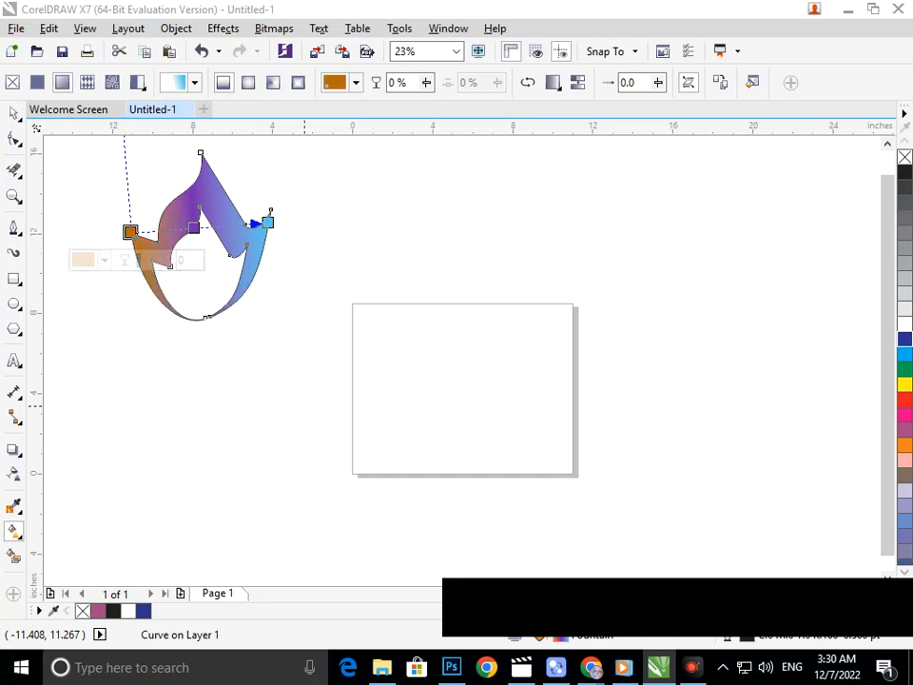
- Set the end colour of the flame's gradient to orange, #F07228
click(267, 222)
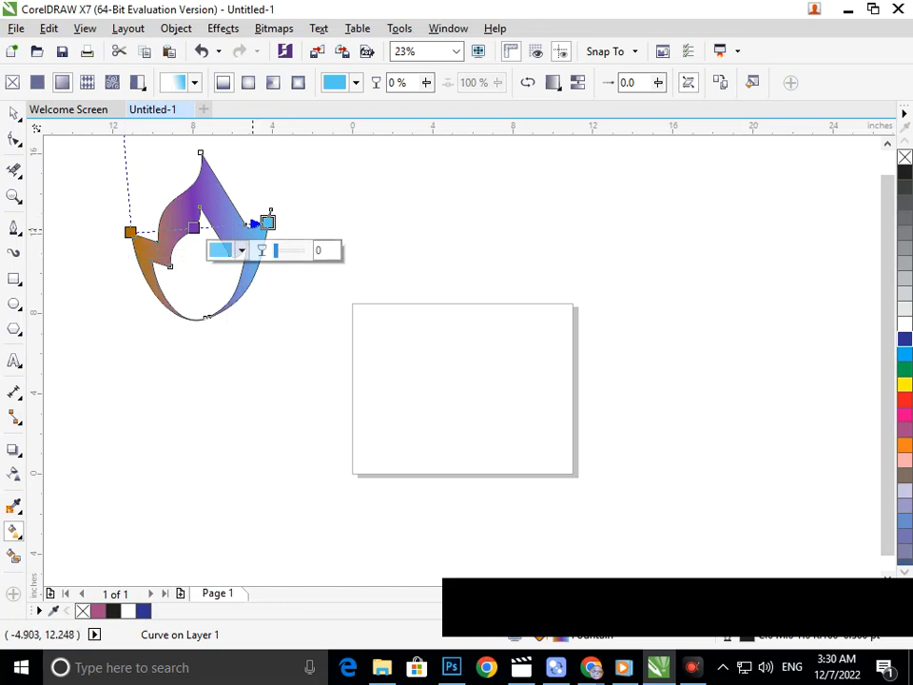
click(241, 250)
click(334, 425)
click(303, 339)
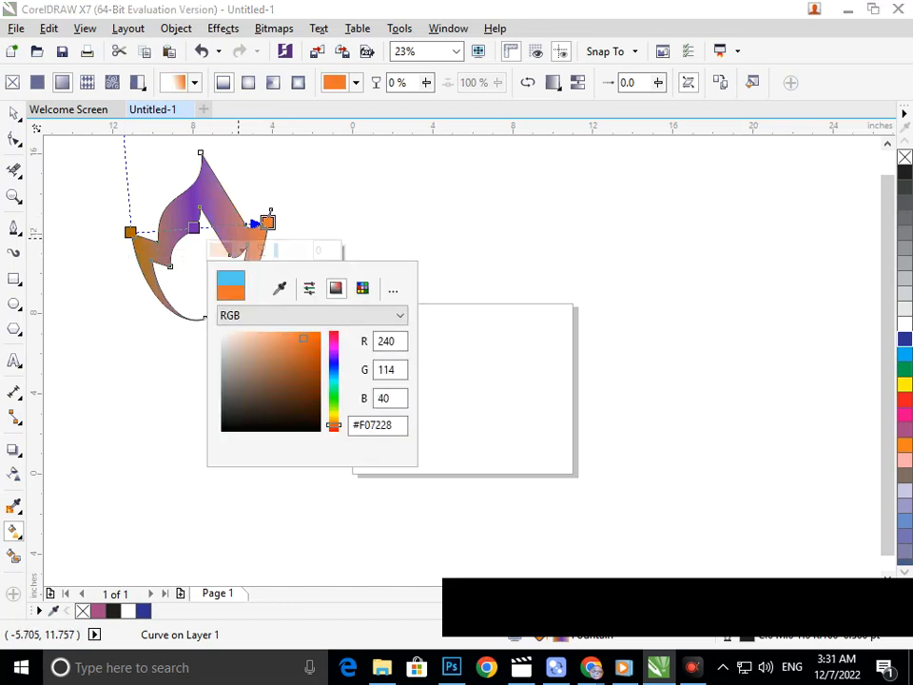
- Move the gradient-filled flame back onto the middle of the page and deselect it
click(14, 113)
click(172, 455)
drag(238, 245, 501, 392)
click(609, 390)
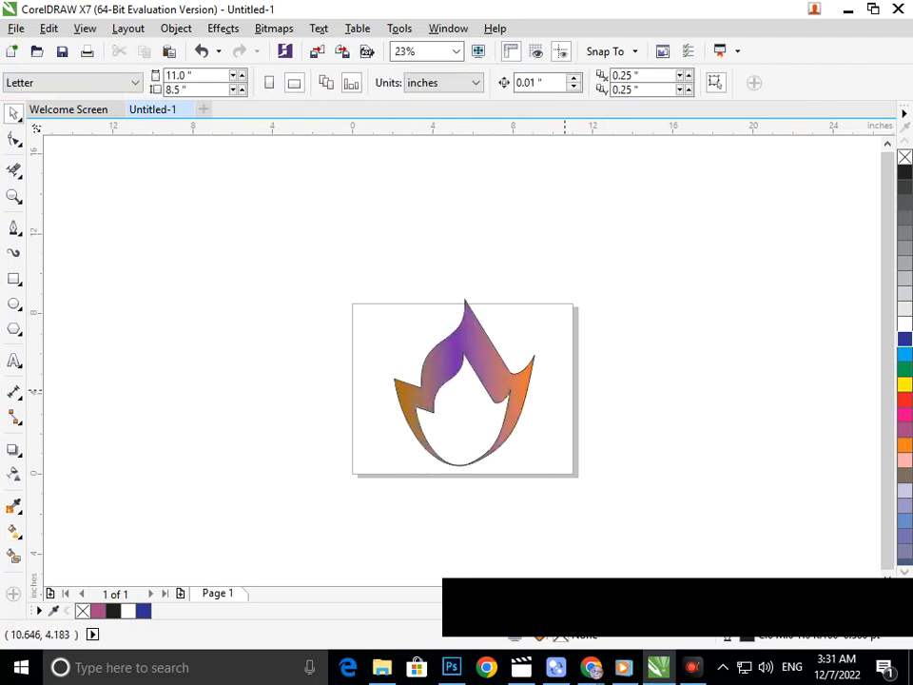
- Change the Letter page to portrait orientation, 8.5 by 11 inches, with nothing selected
click(509, 383)
click(631, 373)
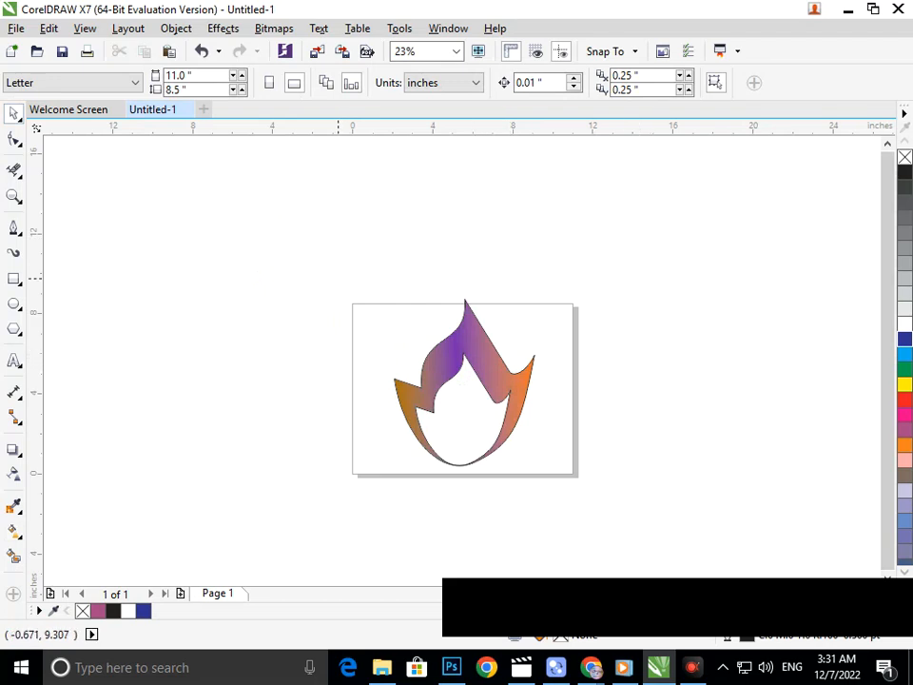
click(269, 82)
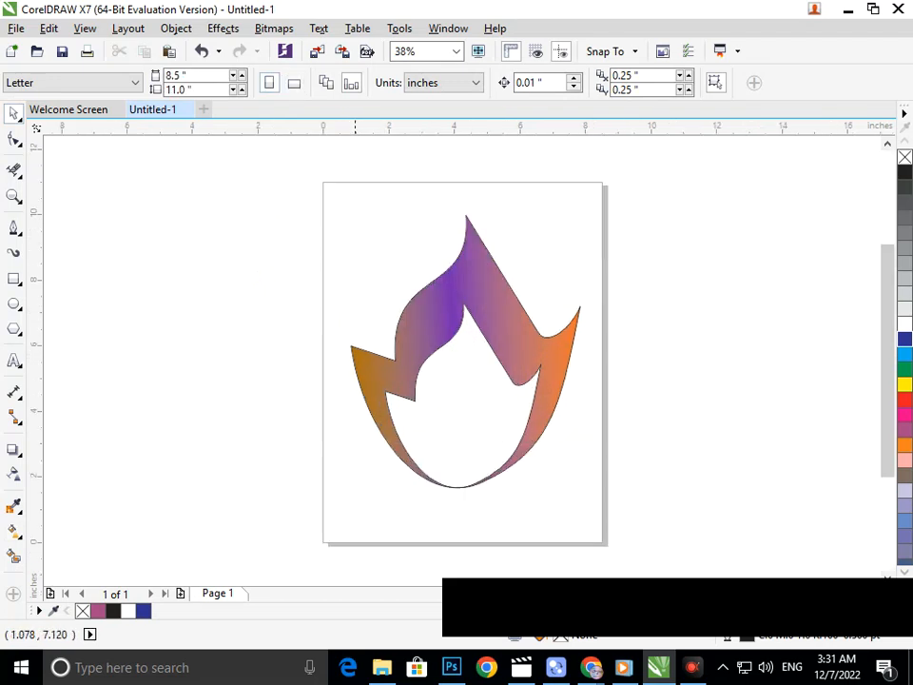